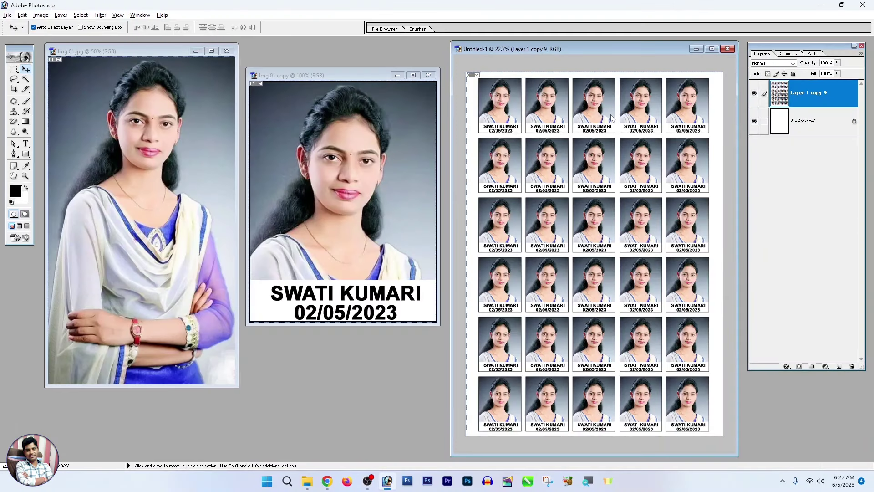
Step: Leave the finished photo sheet and bring the original Img 01 photo window forward
click(156, 137)
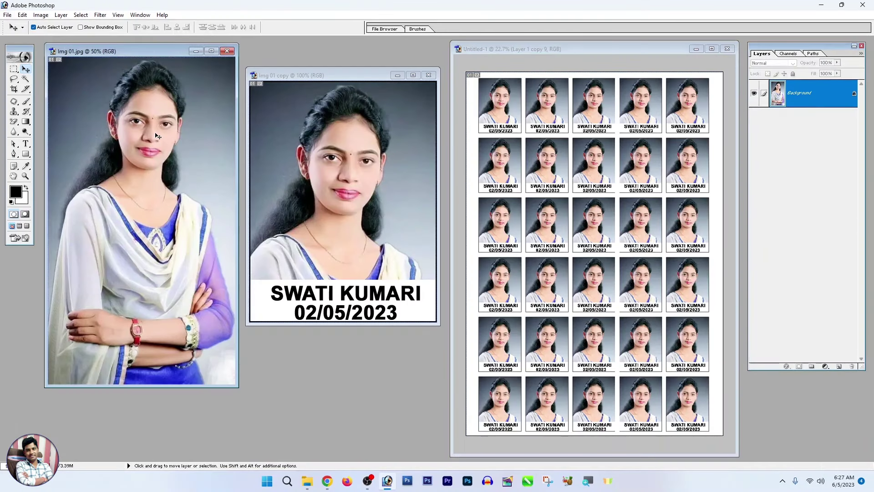
click(376, 118)
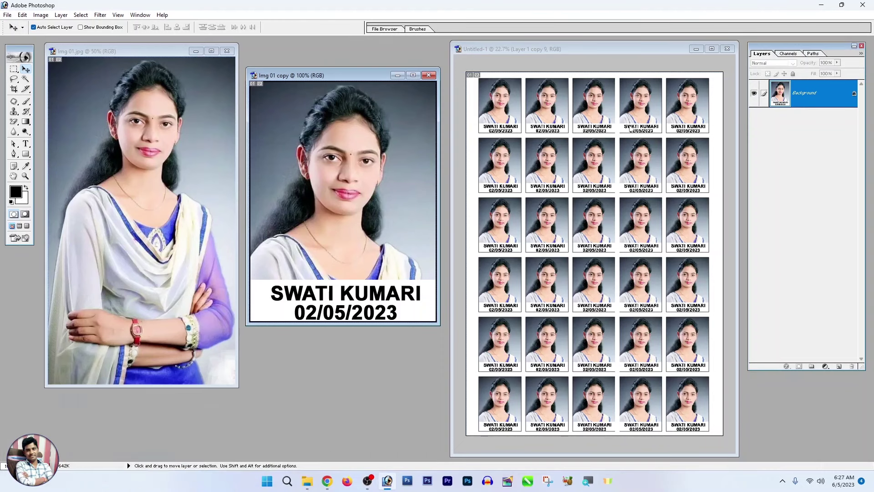
mouse_move(227, 155)
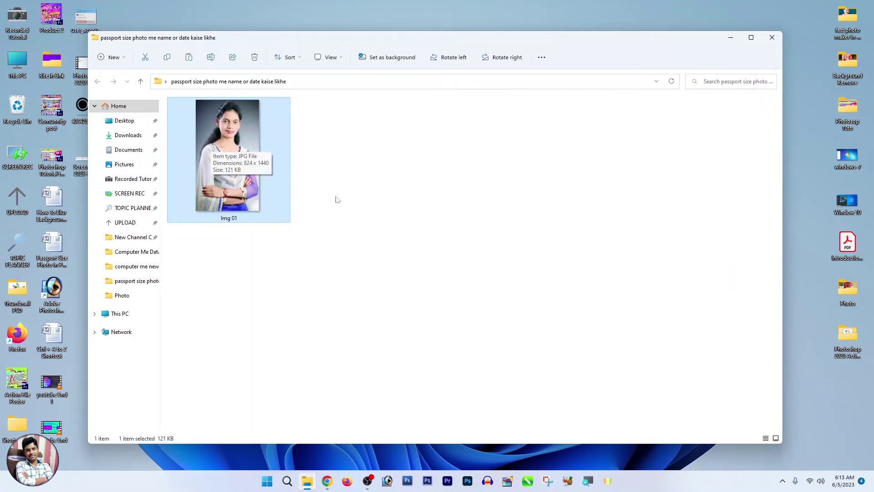
Step: Launch Photoshop and drag Img 01 from its File Explorer folder into the workspace
click(387, 481)
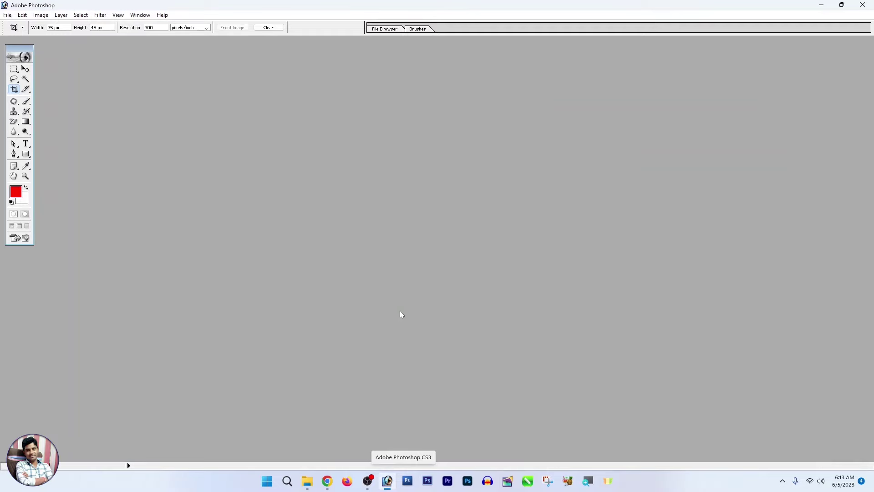
click(311, 415)
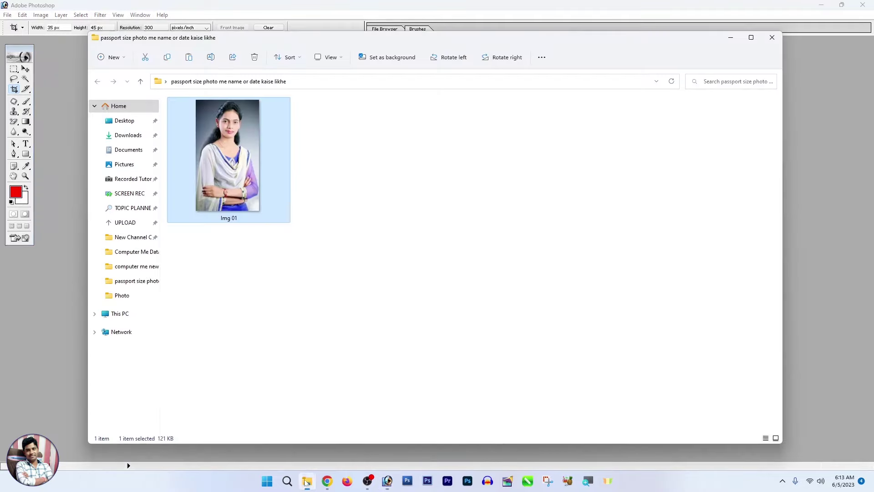
drag(246, 174, 810, 164)
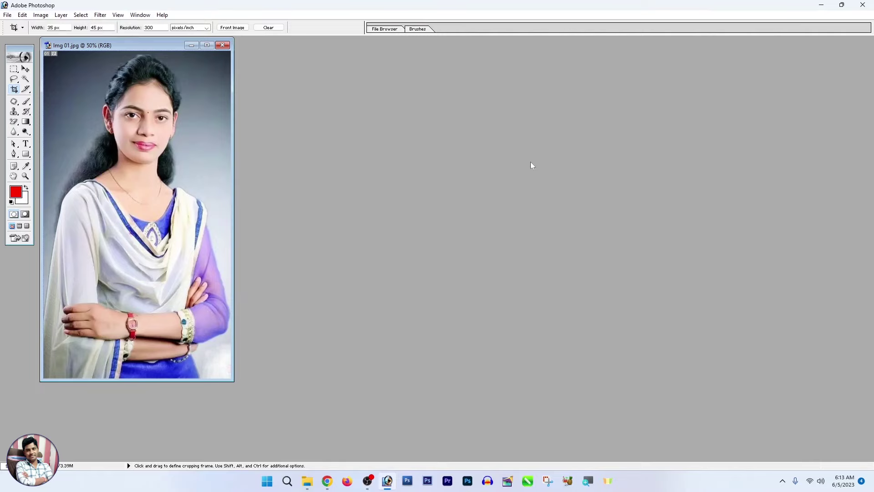
Step: Show the Layers panel via the Window menu and maximize the Img 01 document window
click(140, 15)
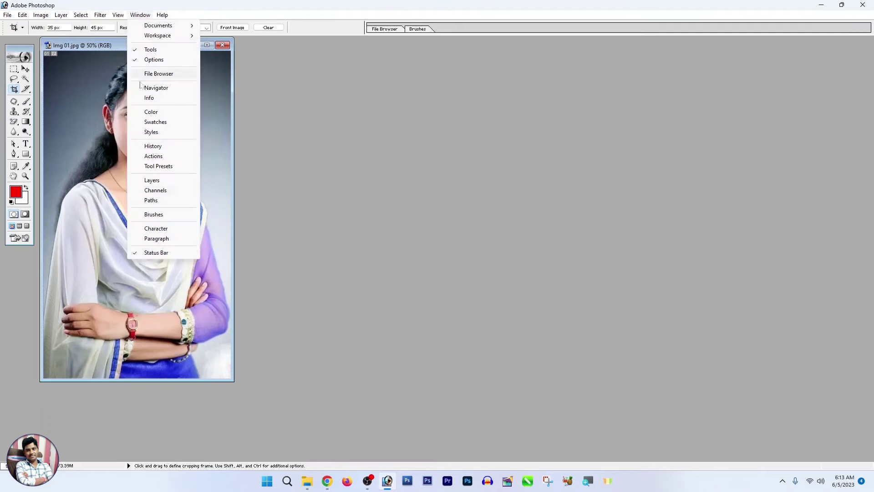
click(152, 181)
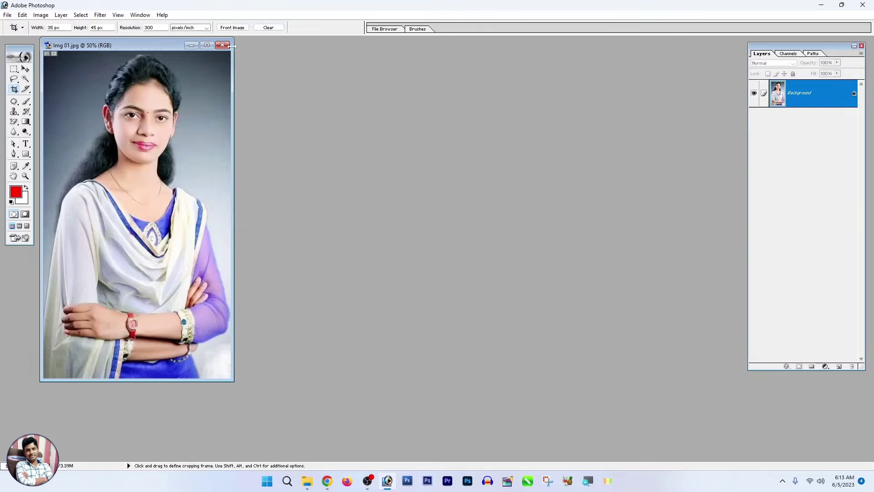
click(207, 45)
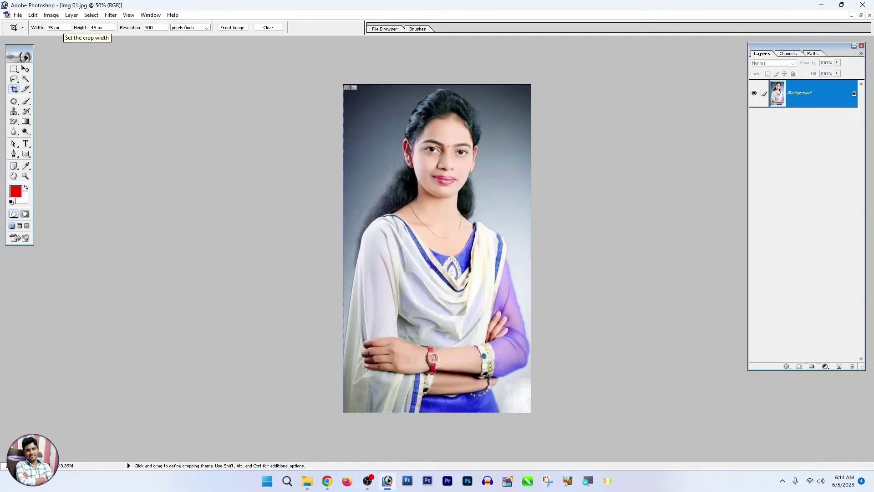
Step: Switch crop width and height to cm, enter 3.5 × 4.5, and resolution 300 pixels/inch
click(60, 28)
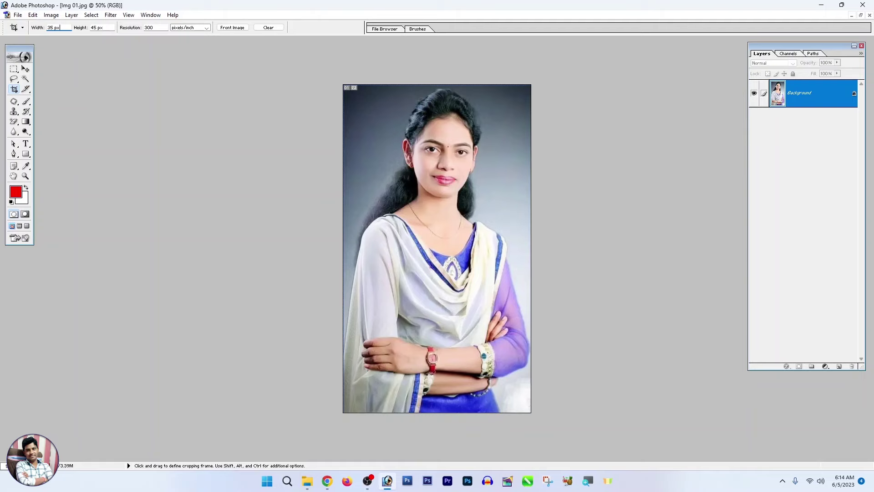
right_click(59, 28)
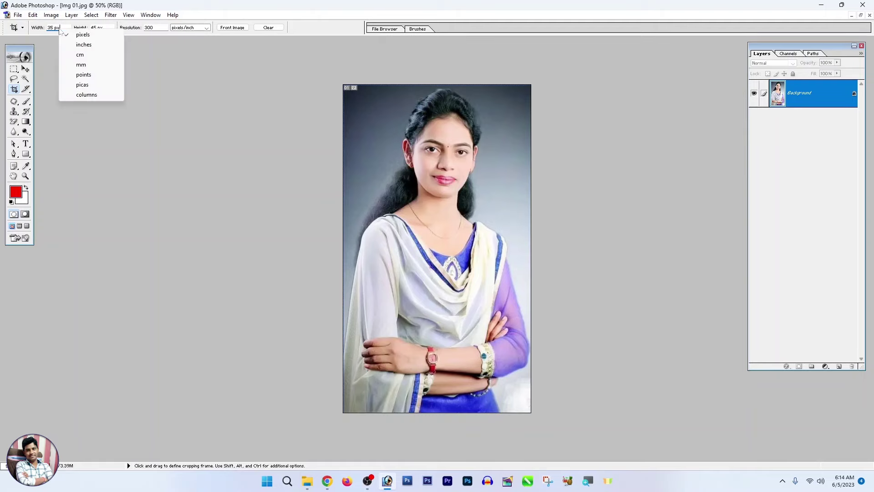
click(77, 54)
double_click(54, 27)
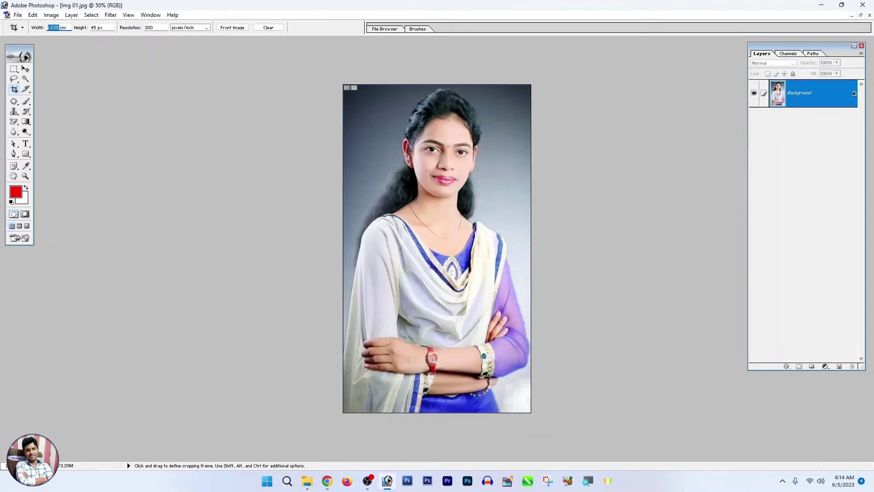
text(3)
right_click(101, 28)
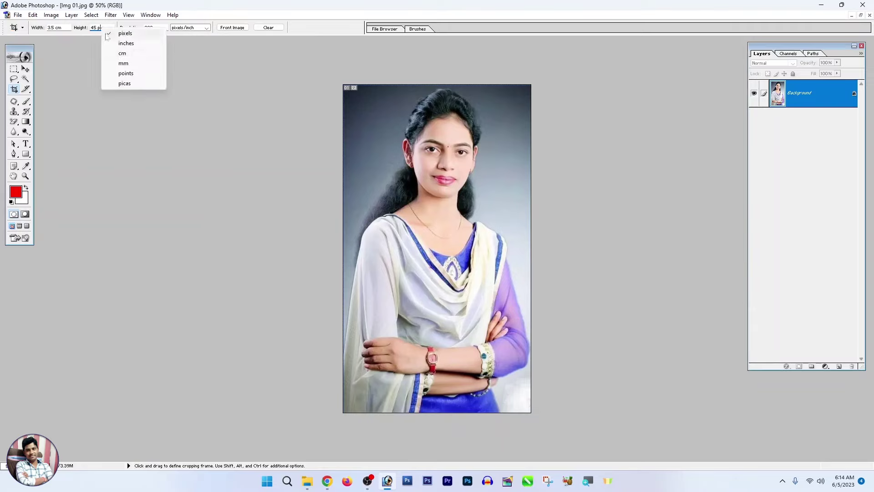
click(122, 54)
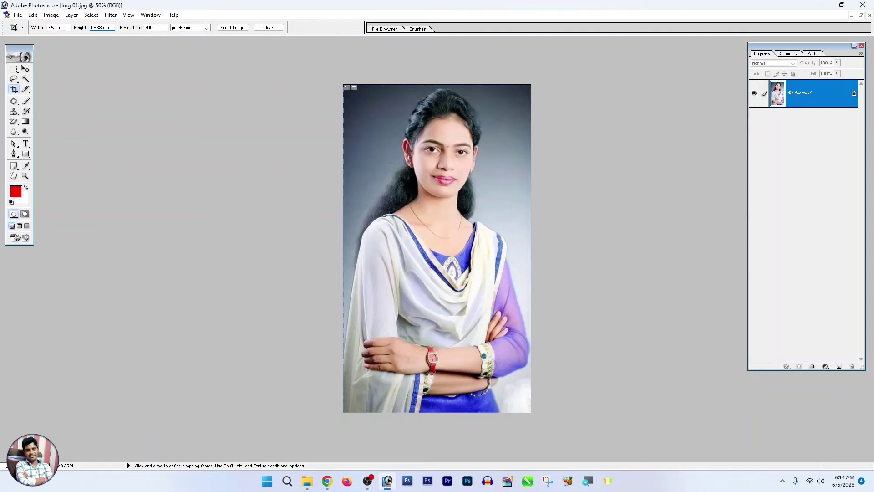
double_click(101, 27)
text(4.5)
key(Tab)
text(300)
Step: Frame the face and shoulders with the crop box, centre it, and apply the crop
mouse_move(364, 84)
mouse_down()
mouse_move(510, 273)
mouse_move(502, 261)
mouse_up()
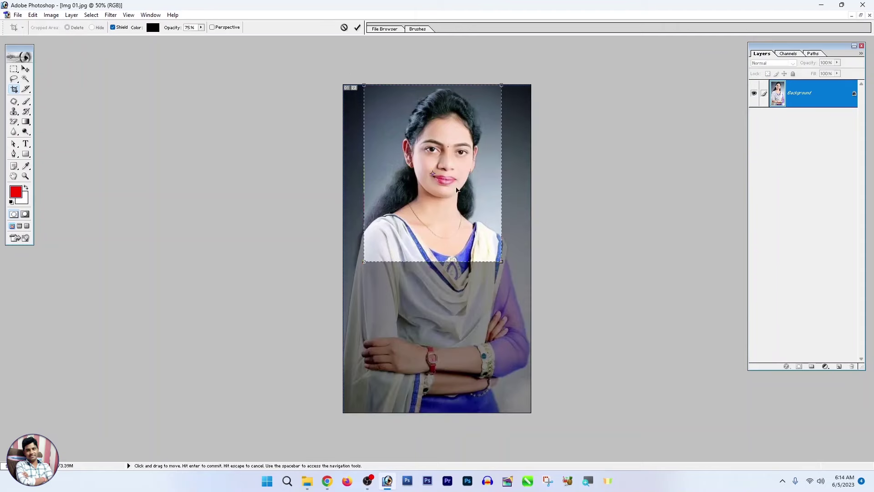
drag(446, 157, 449, 157)
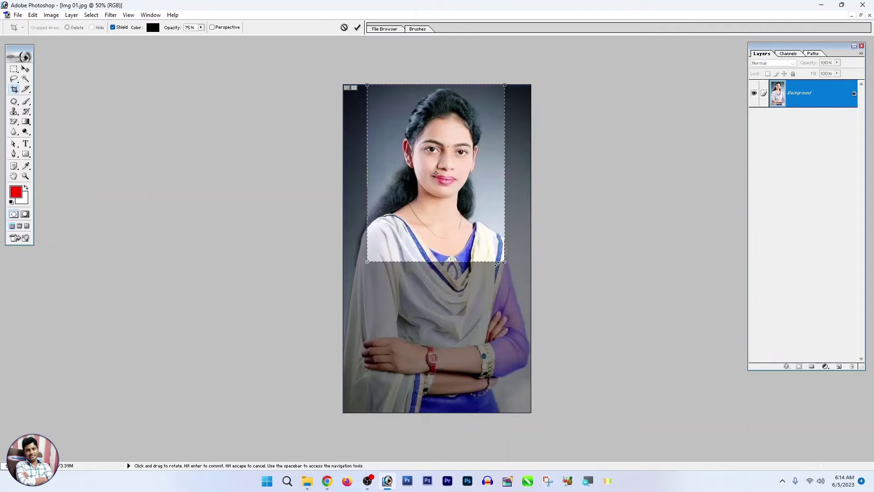
drag(504, 261, 514, 275)
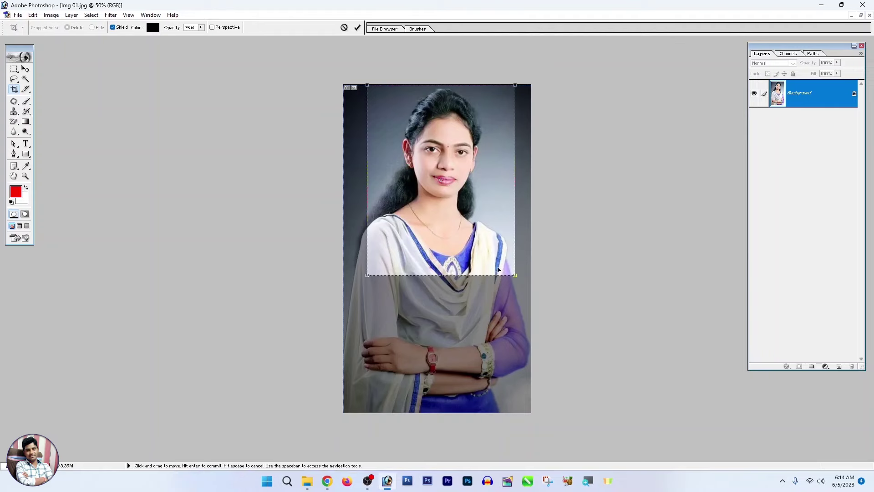
drag(367, 276, 361, 288)
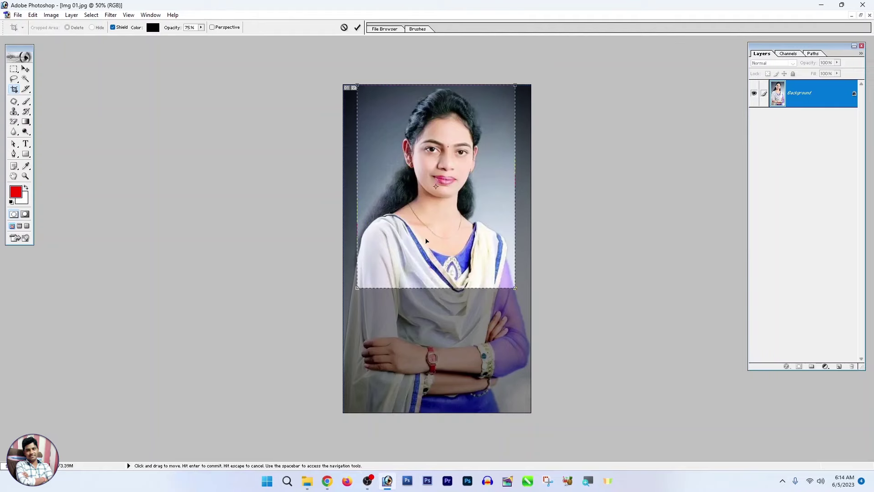
drag(515, 288, 519, 288)
drag(445, 235, 447, 235)
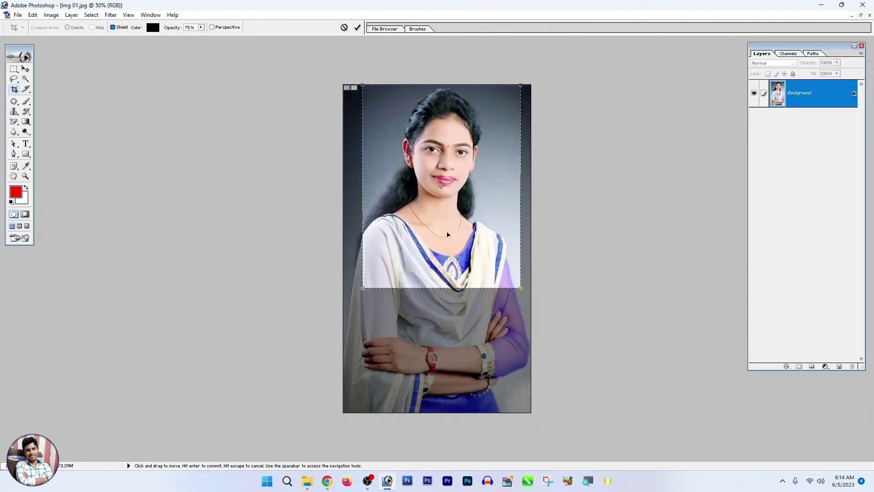
key(Return)
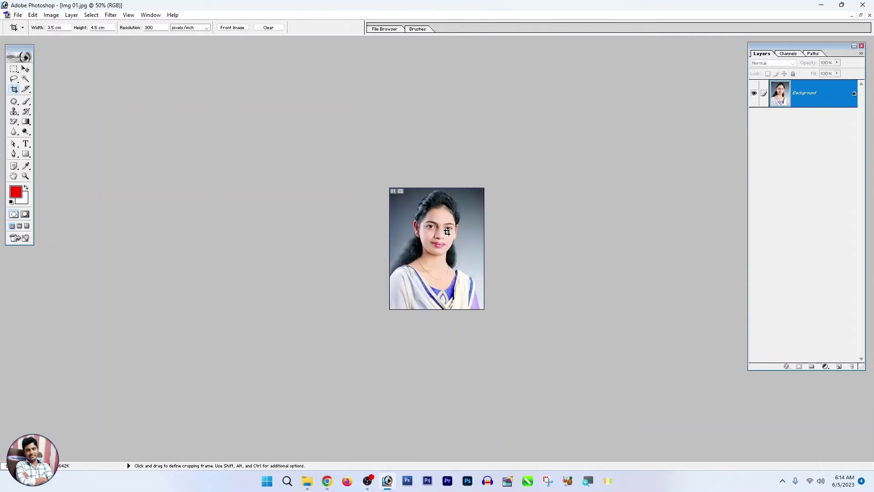
key(ctrl+0)
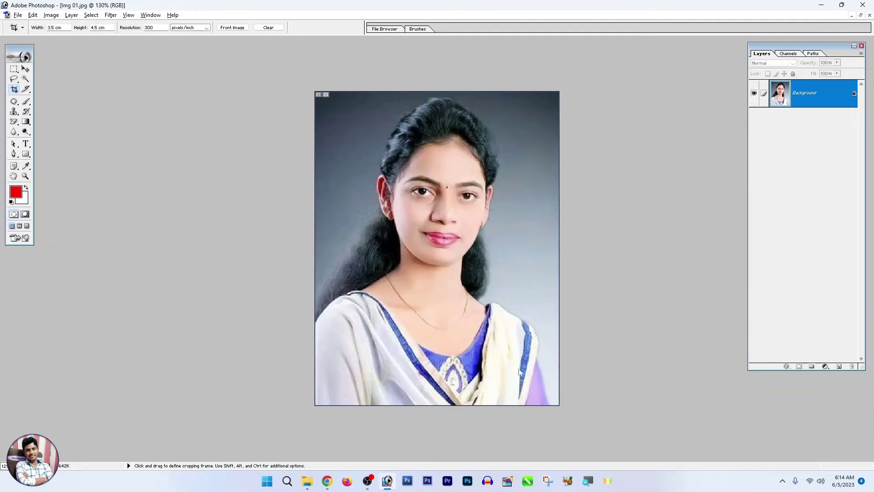
Step: Choose the Rectangle tool and set its shape colour to white (FFFFFF)
click(26, 156)
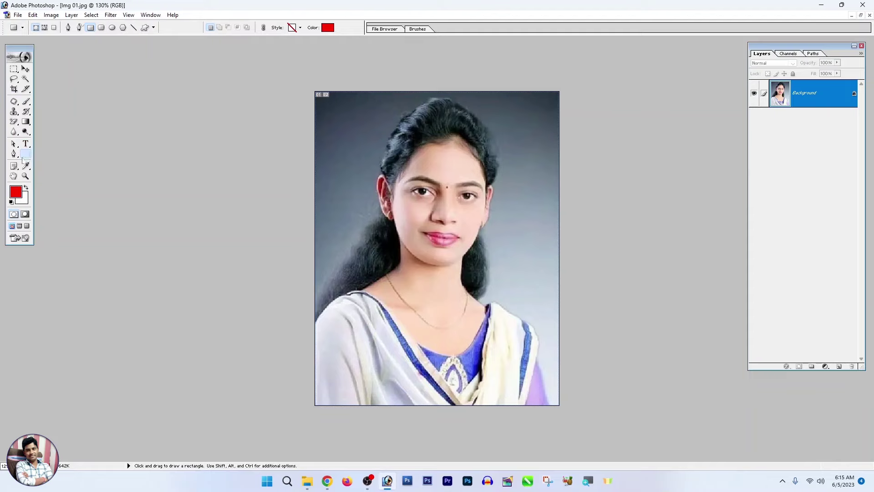
right_click(27, 156)
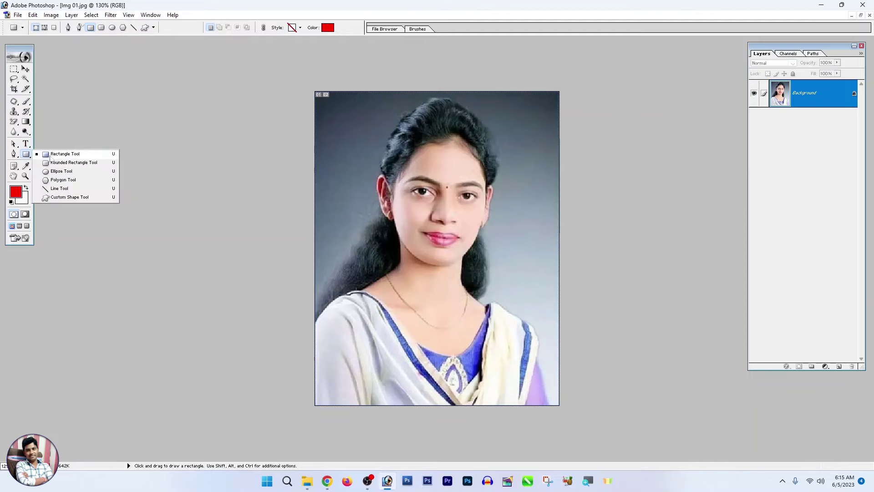
click(72, 159)
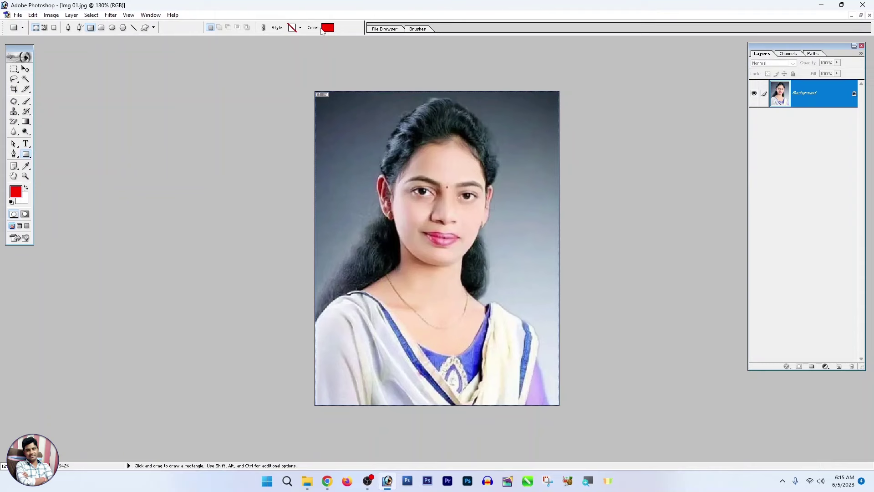
click(326, 30)
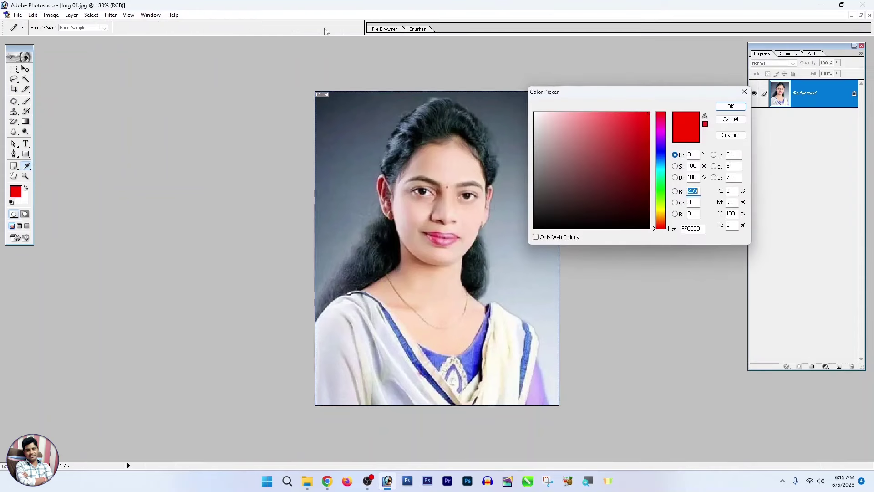
click(535, 113)
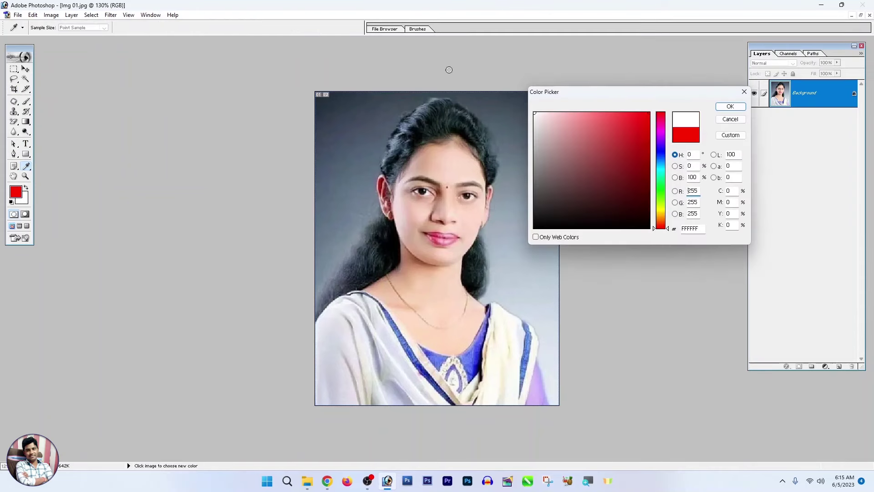
click(729, 107)
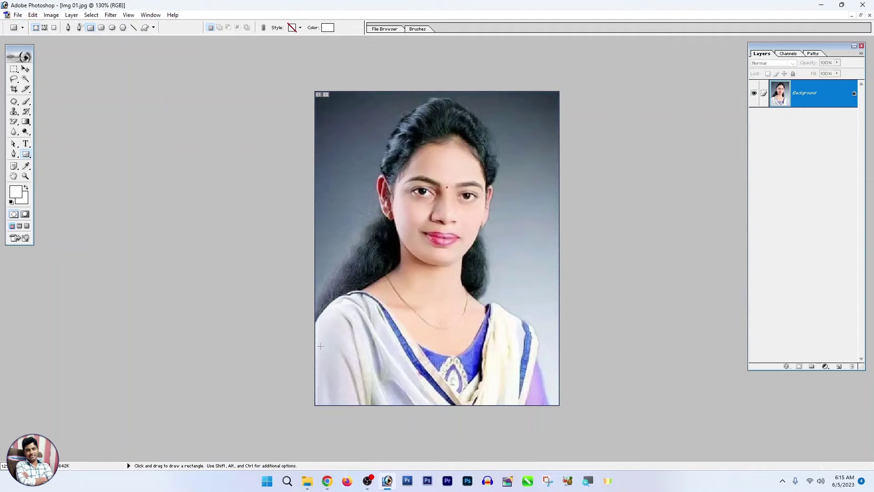
Step: Draw a white rectangle stretched across the portrait's full bottom edge, then select the Background layer
drag(320, 345, 521, 398)
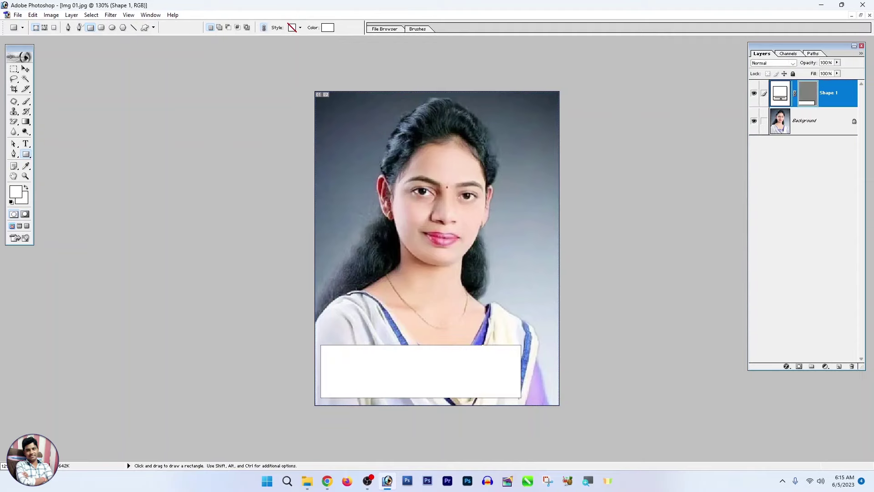
key(ctrl)
key(ctrl+t)
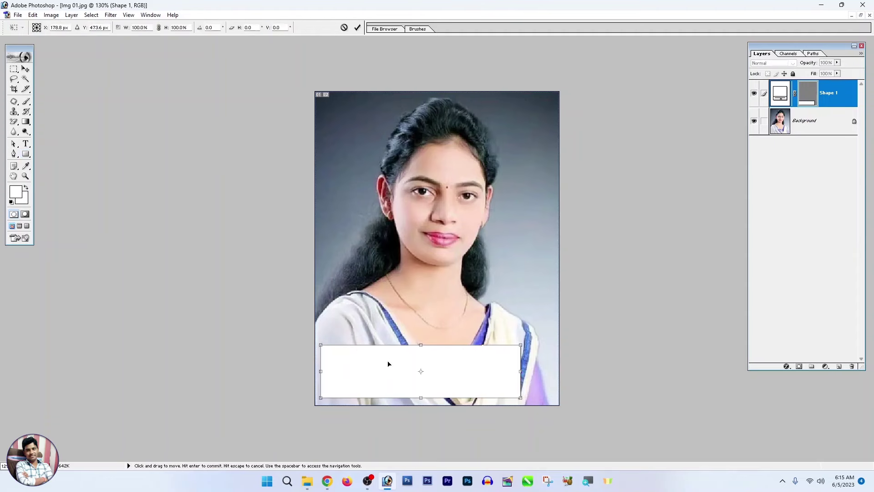
drag(388, 364, 363, 379)
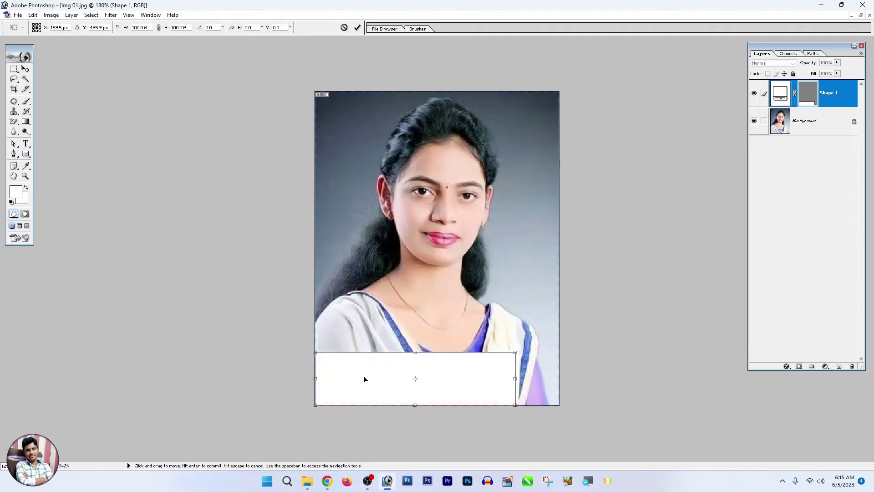
drag(512, 378, 557, 378)
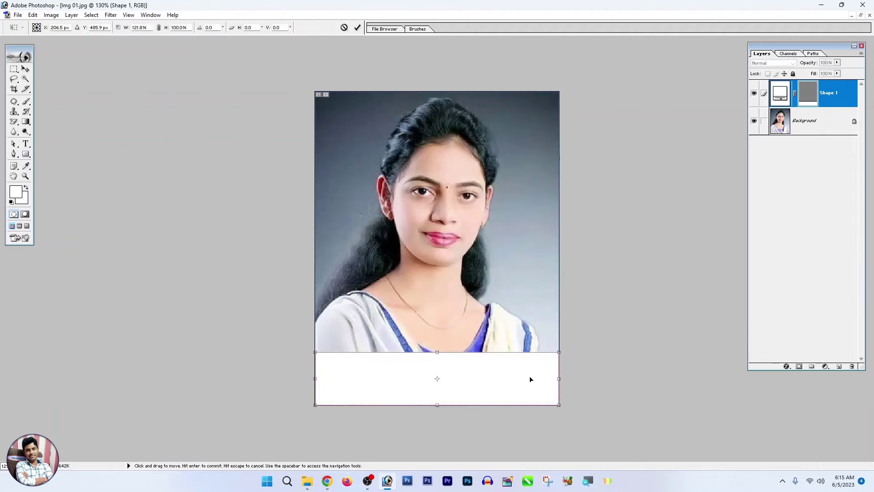
drag(448, 353, 447, 351)
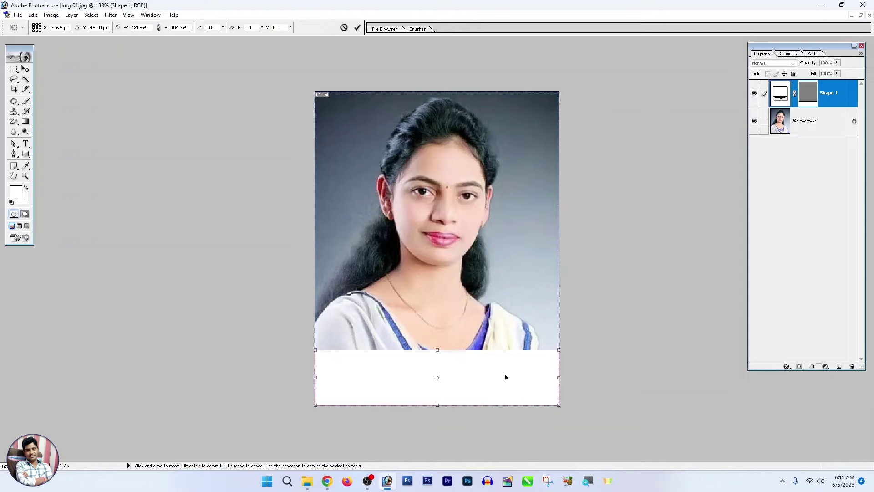
key(Return)
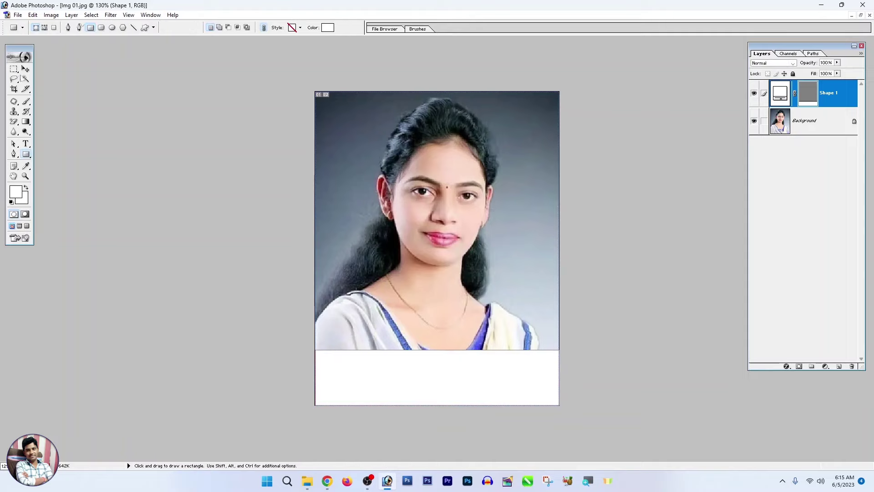
click(25, 69)
click(328, 196)
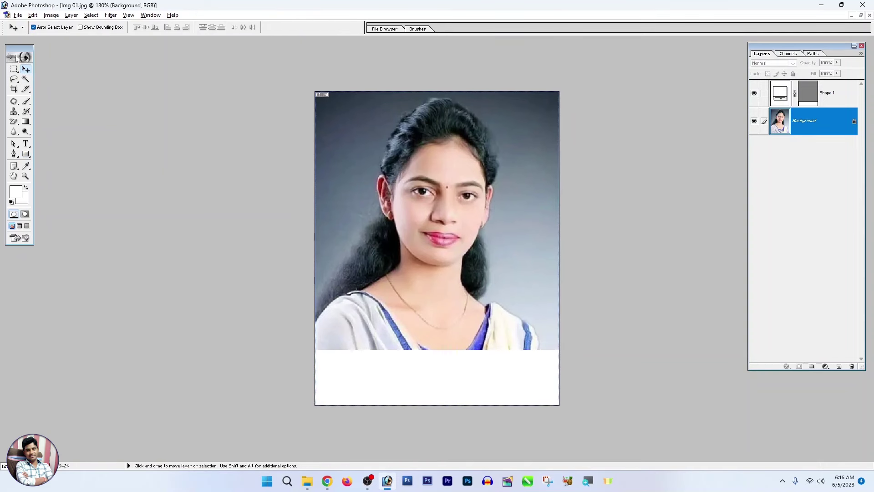
Step: Set the Type tool to Arial Bold with black text colour
click(25, 145)
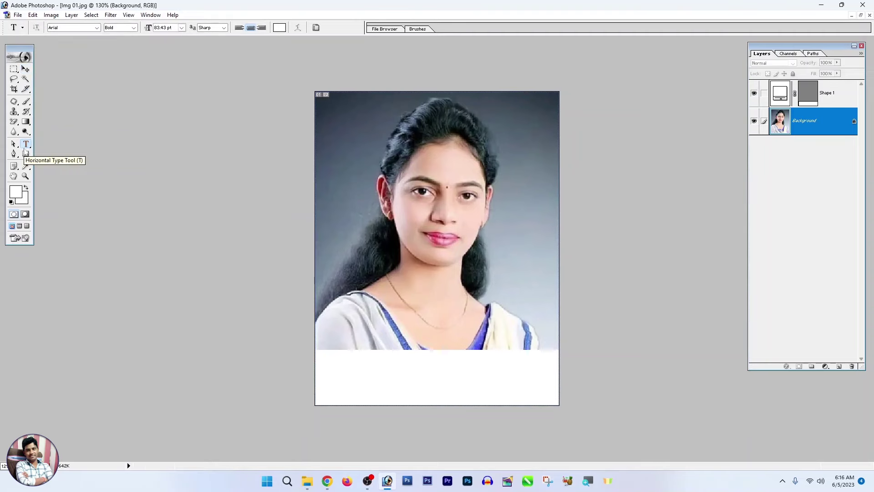
click(97, 28)
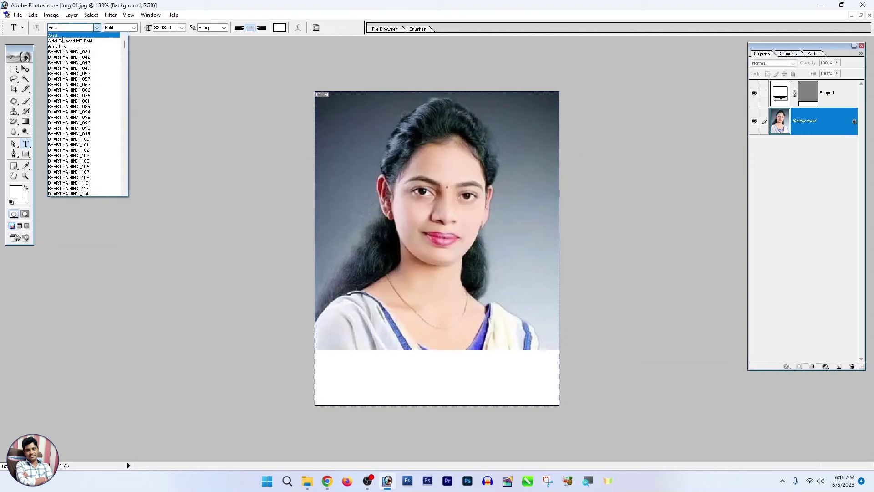
click(57, 36)
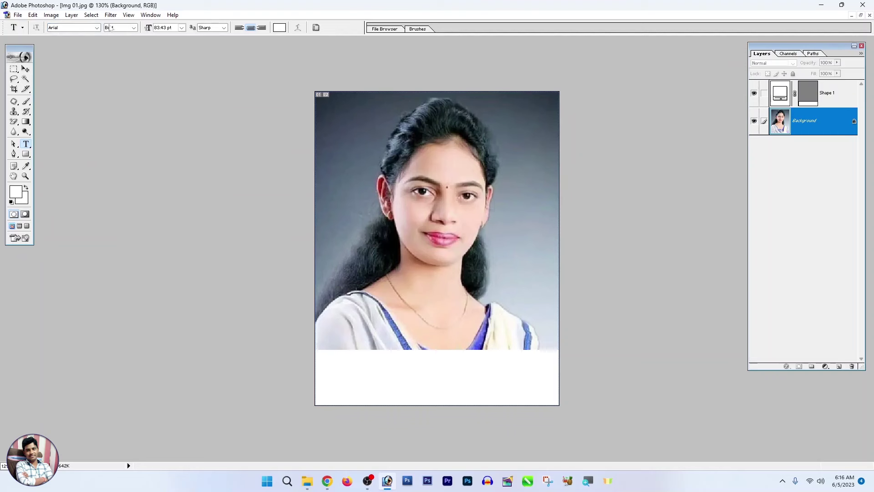
click(134, 27)
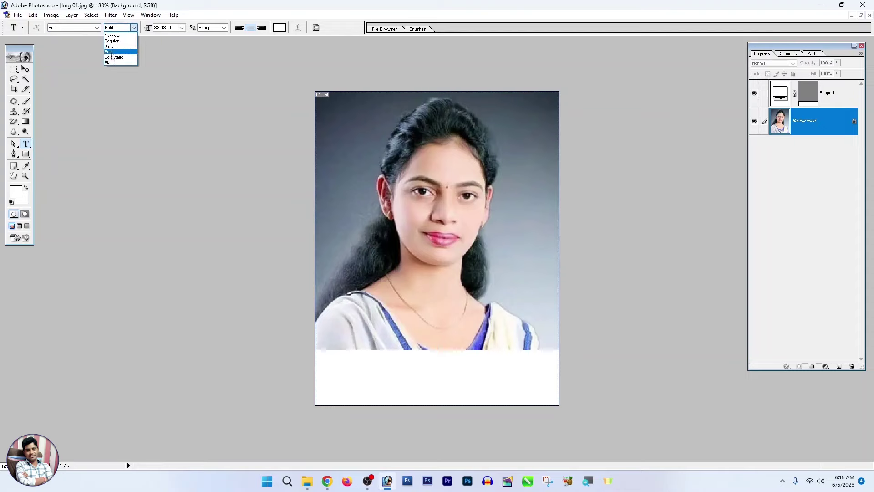
click(109, 53)
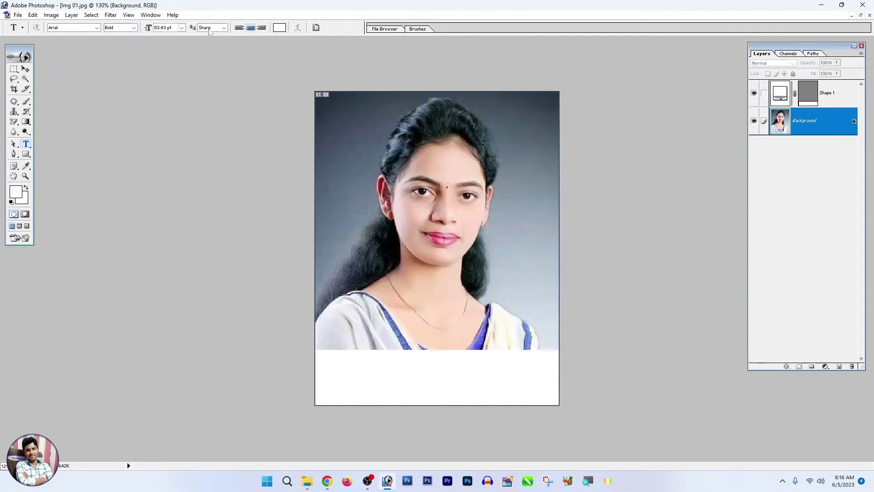
click(279, 28)
drag(569, 156, 534, 228)
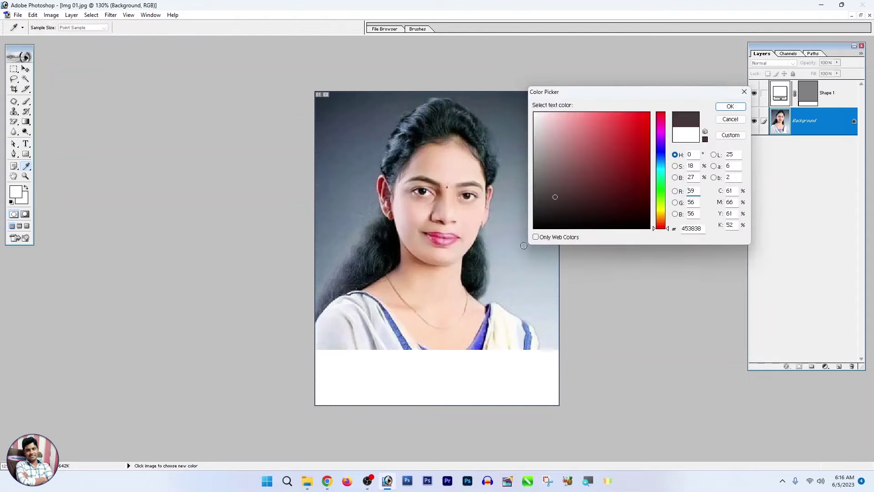
click(730, 106)
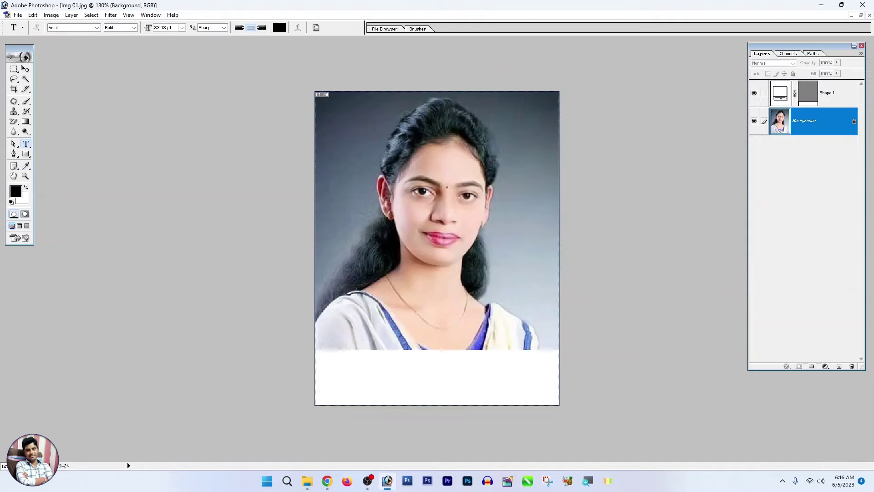
Step: Start a text layer on the white strip and set the font size to 8 pt
click(331, 371)
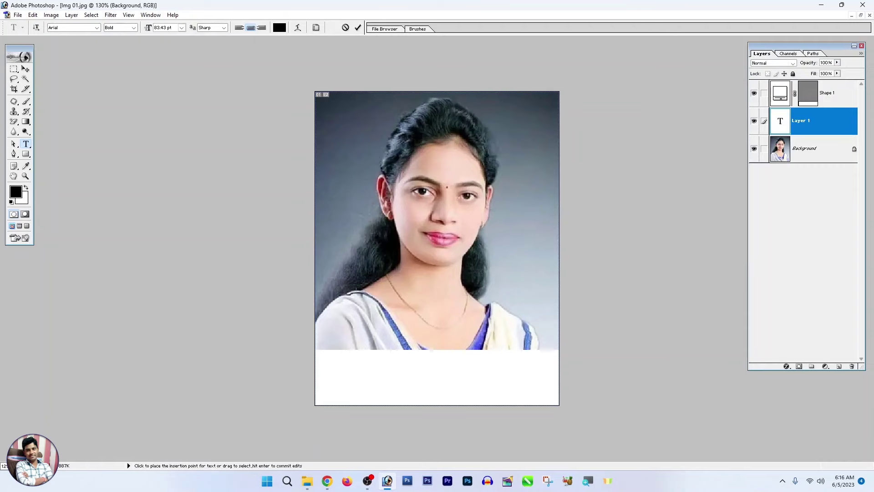
click(182, 27)
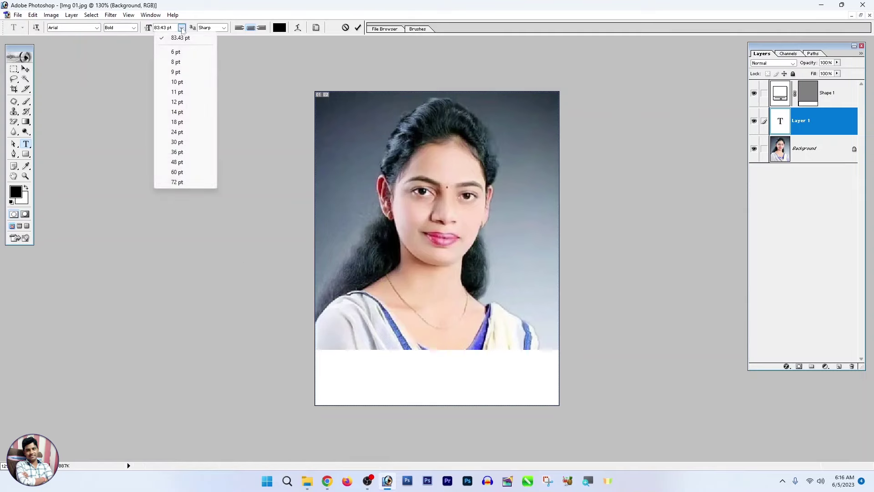
click(183, 92)
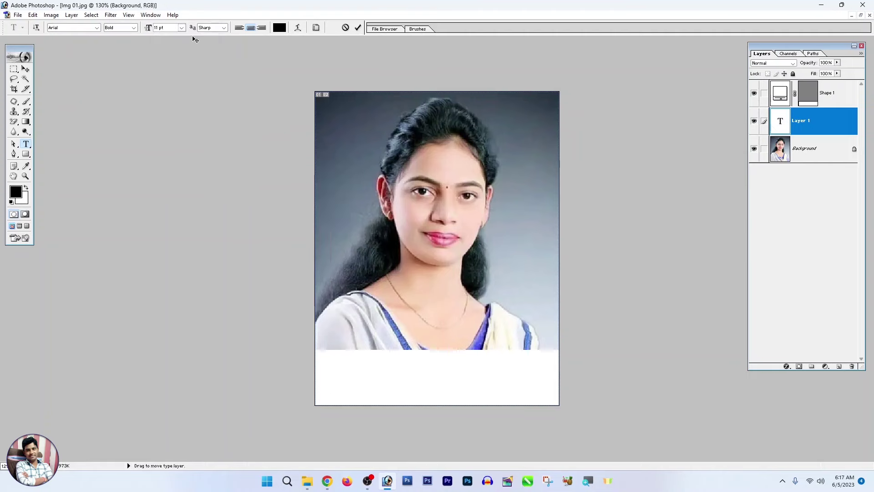
click(181, 28)
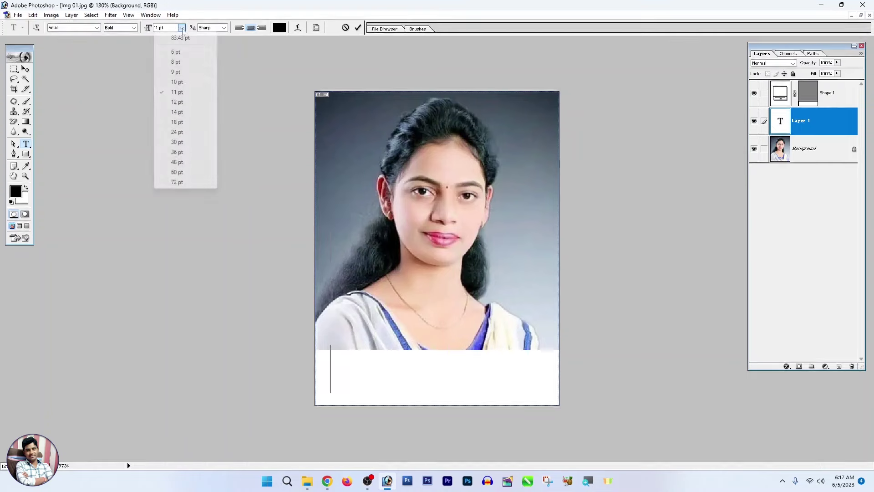
click(181, 62)
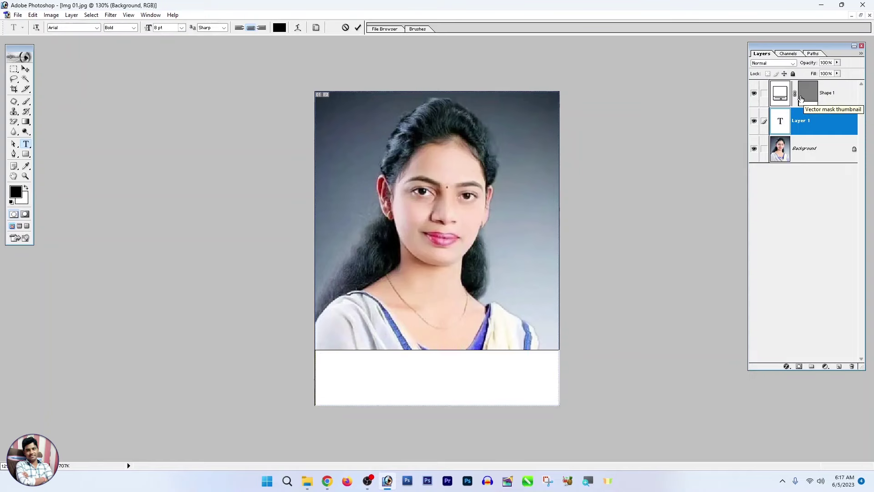
Step: Move Shape 1 beneath the text layer and nudge the text onto the white strip
click(25, 70)
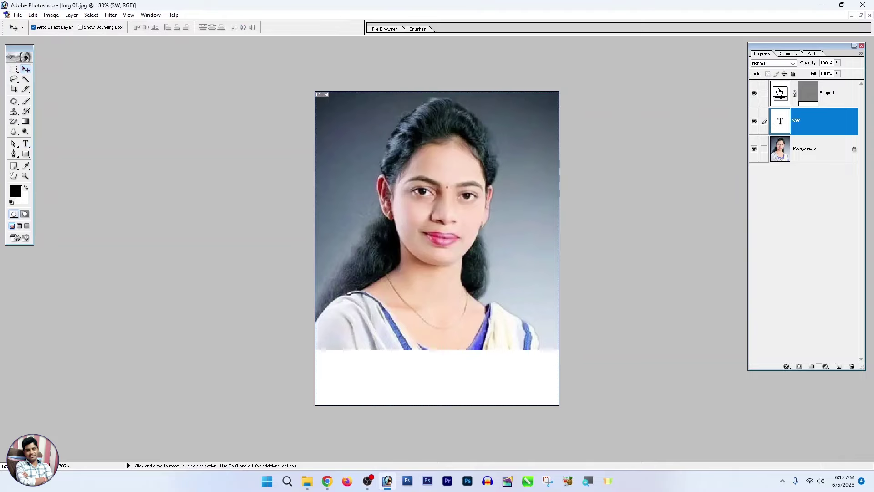
drag(779, 93, 777, 132)
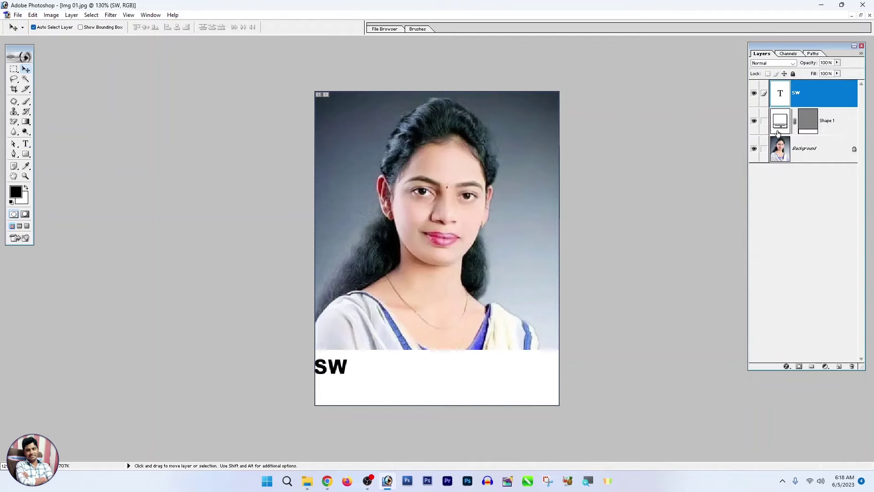
click(344, 375)
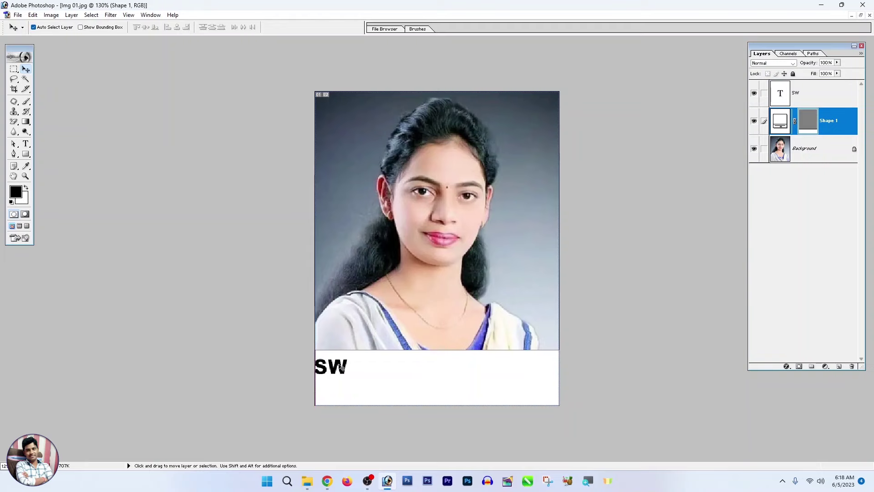
drag(342, 368, 353, 372)
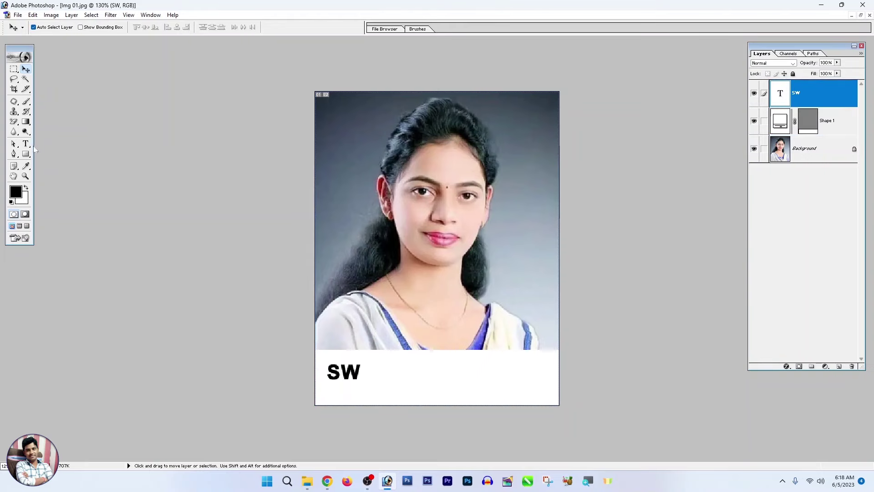
Step: Replace the placeholder text with the person's full name and commit it
click(26, 144)
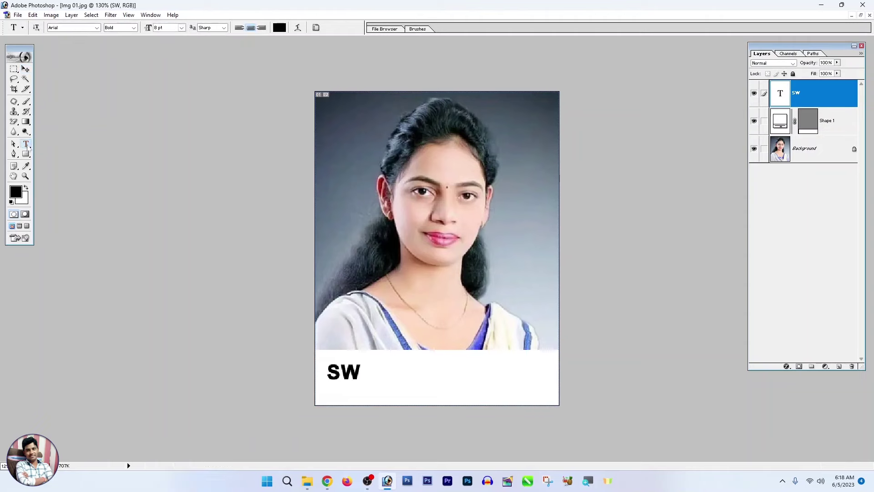
double_click(341, 373)
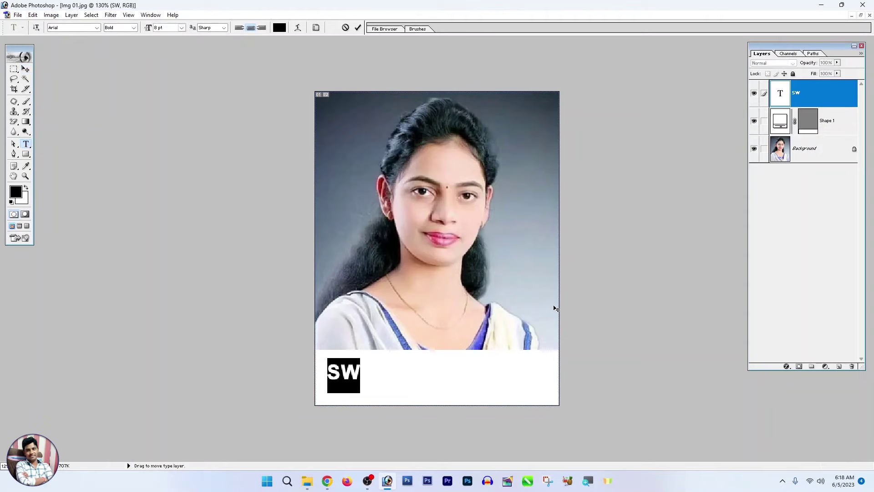
text(SWATI KUMARI)
key(ctrl+Return)
key(v)
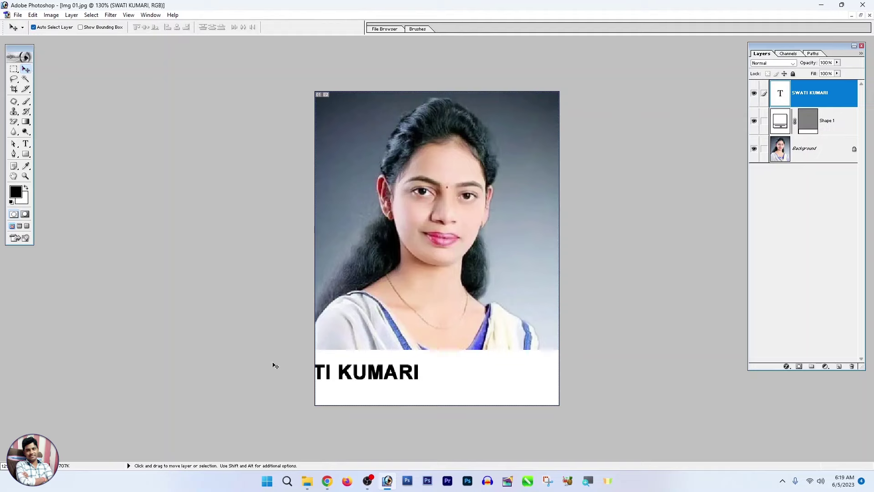
Step: Enlarge the name and centre it on the white strip with Free Transform
key(ctrl+t)
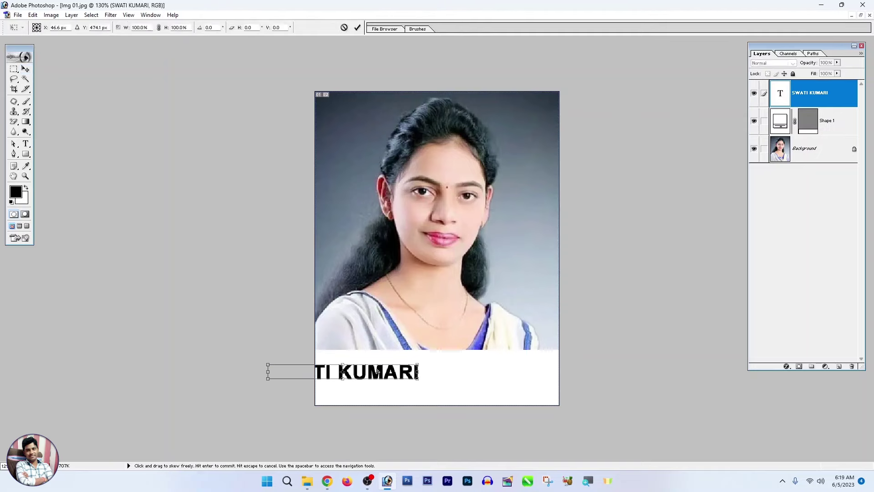
drag(366, 374, 461, 370)
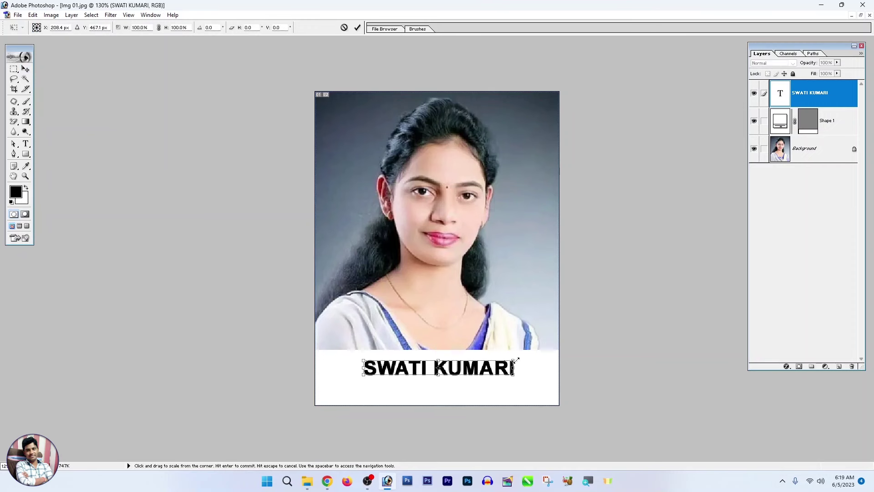
drag(516, 360, 533, 358)
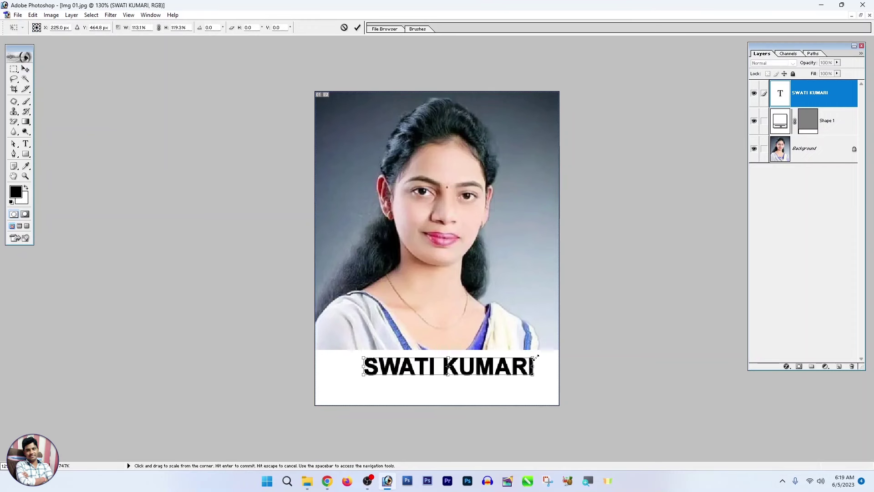
drag(363, 374, 343, 374)
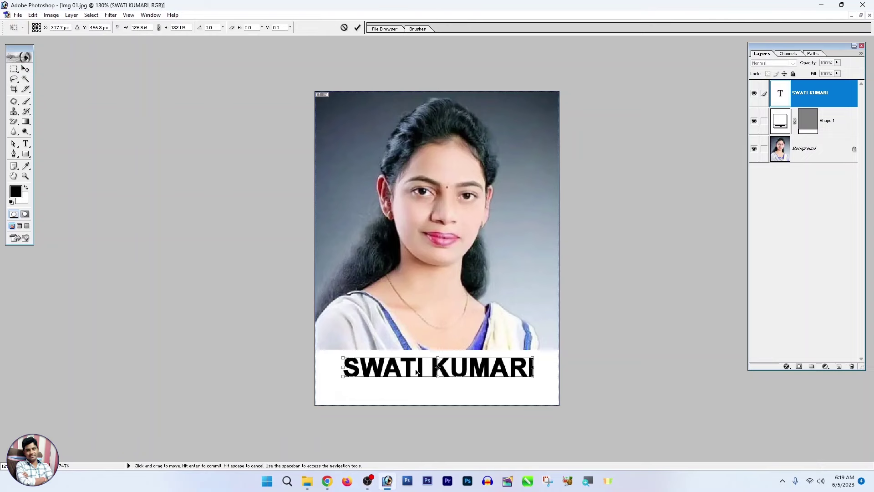
key(Return)
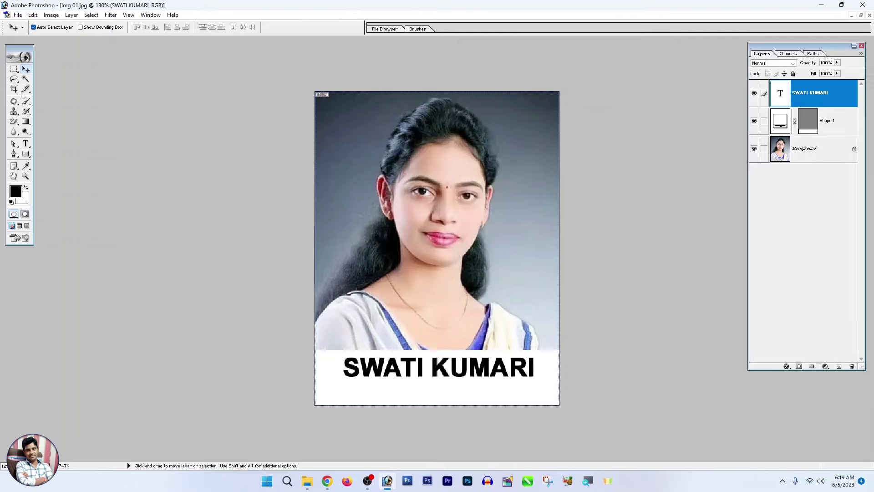
Step: Add a second caption line reading 02/05/2023 below the name and select both lines
click(26, 144)
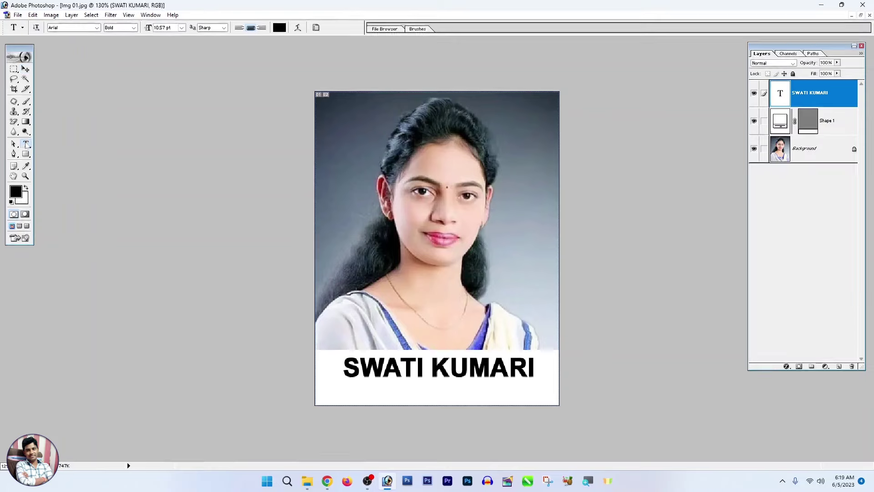
click(536, 371)
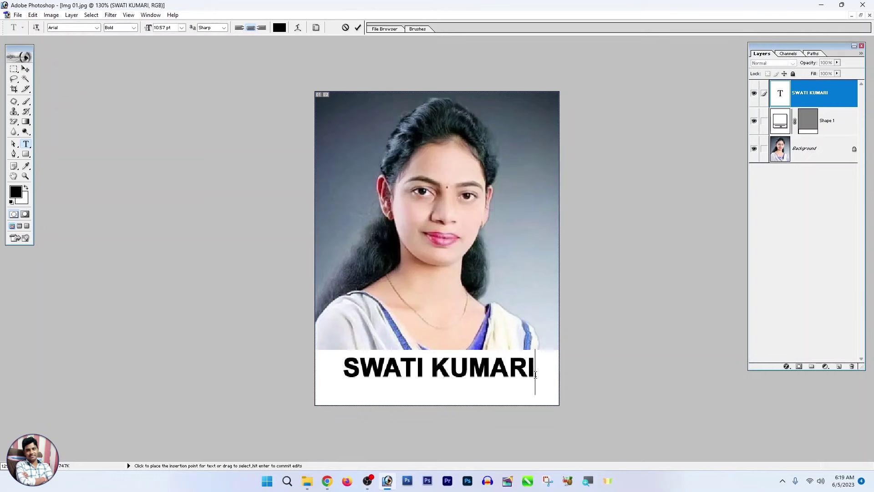
key(Return)
text(02/)
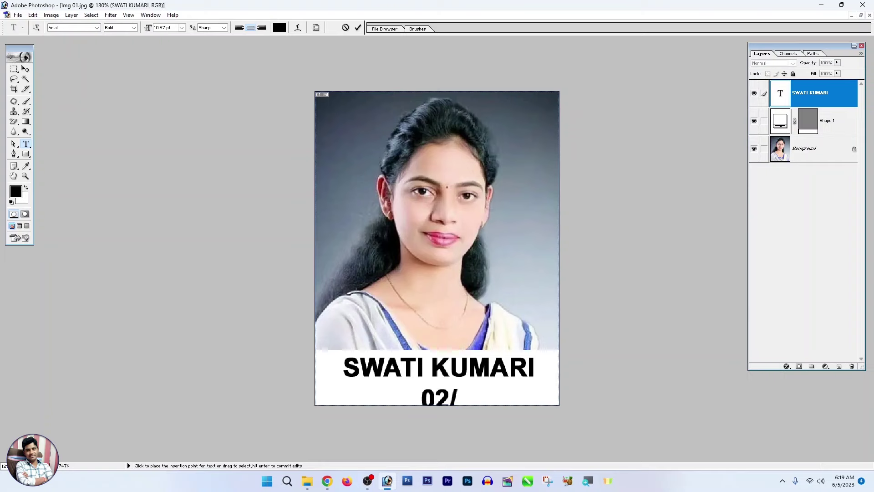
text(05/20)
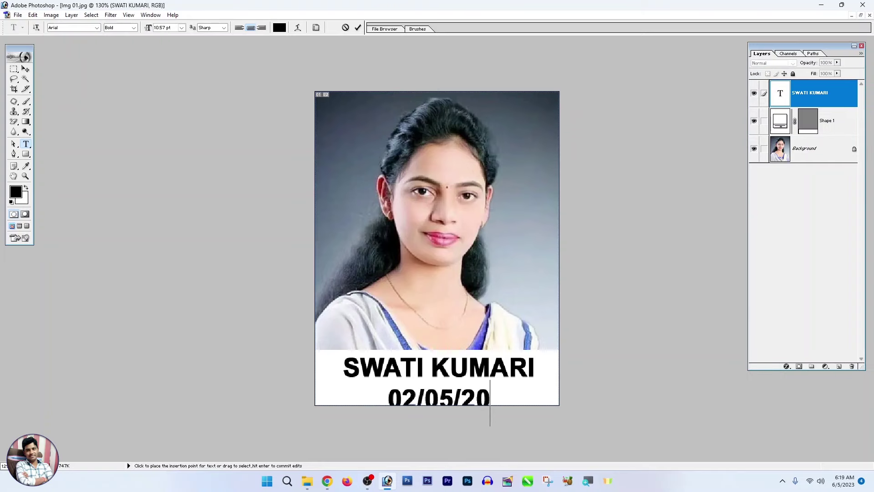
text(23)
key(ctrl+Return)
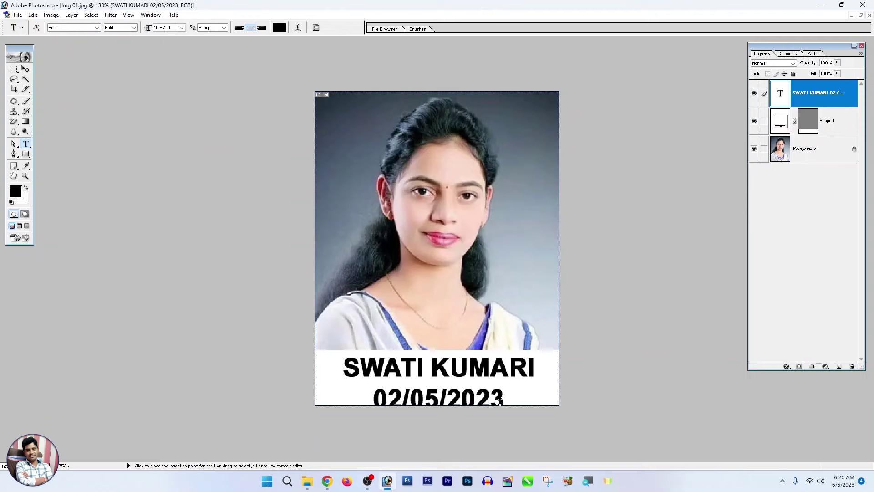
drag(508, 397, 339, 367)
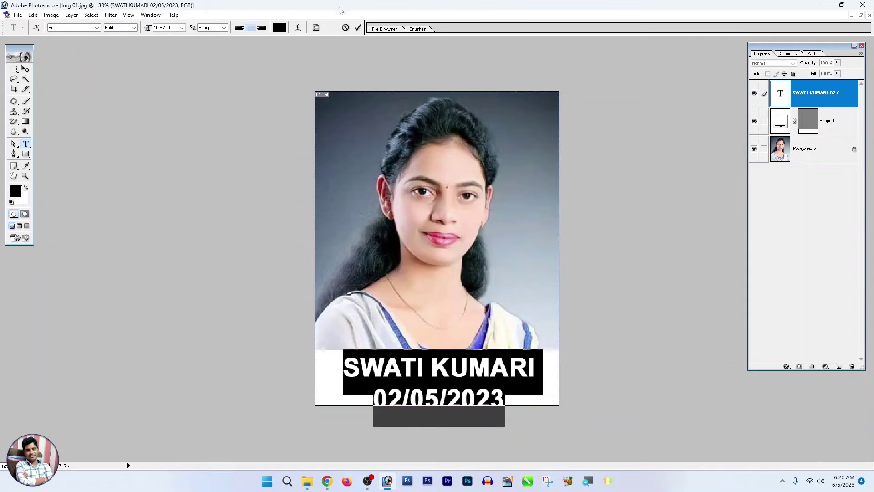
Step: Set the two-line name-and-date caption's leading to 10 pt and commit the text
click(316, 29)
drag(726, 41, 670, 49)
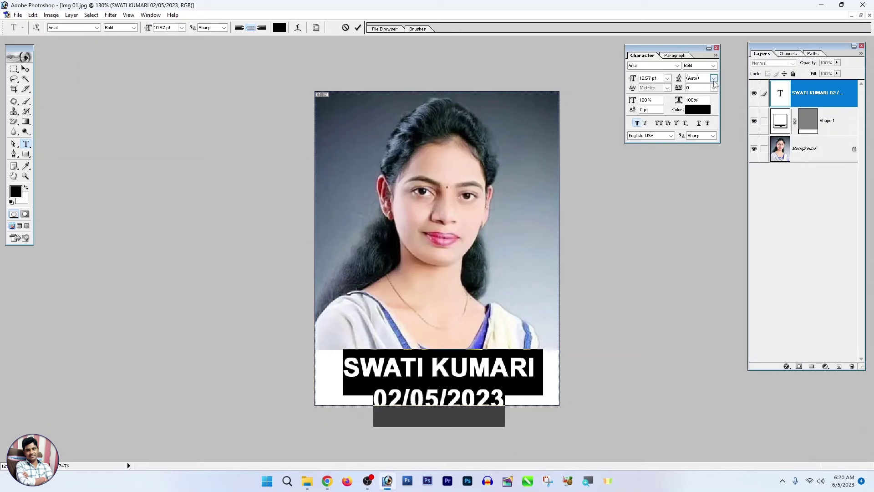
click(713, 78)
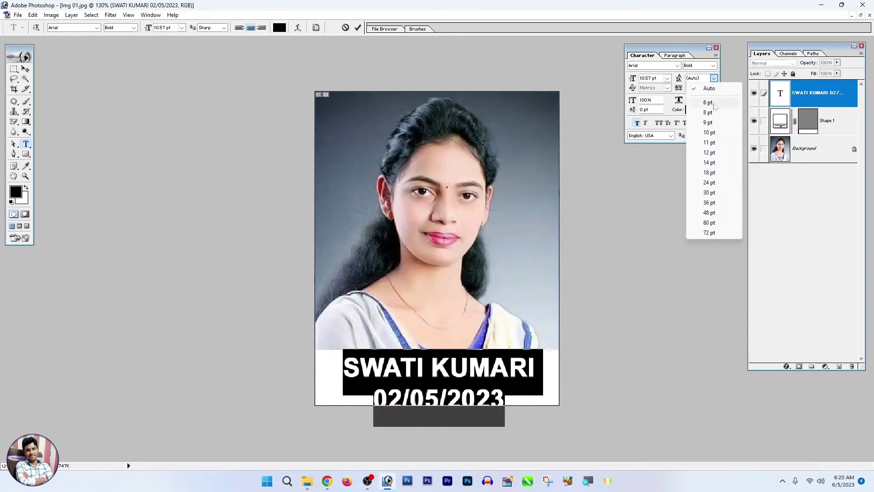
click(710, 122)
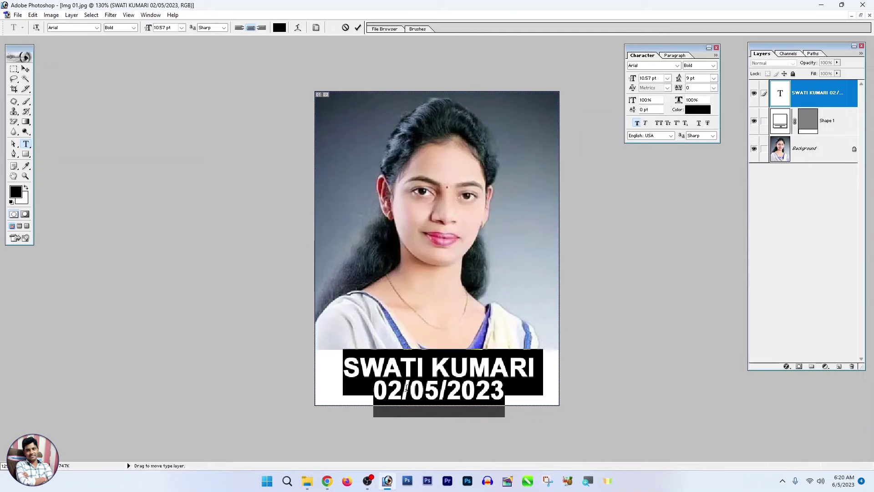
click(414, 369)
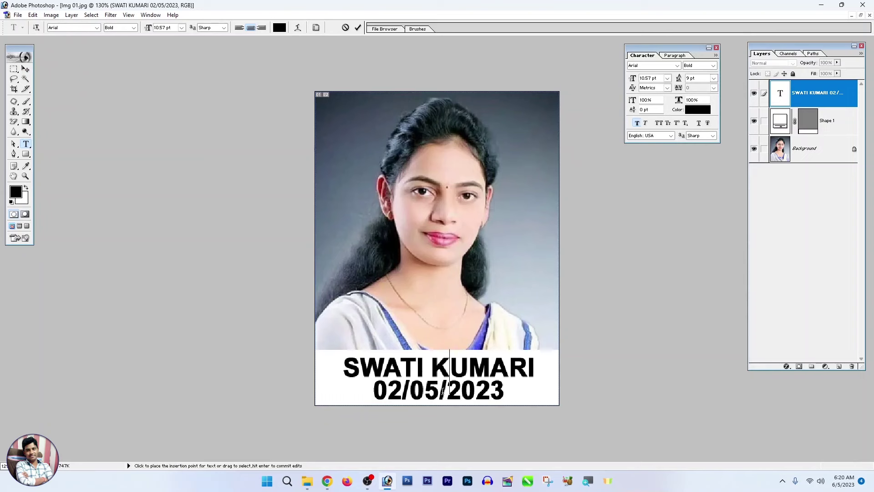
key(ctrl+a)
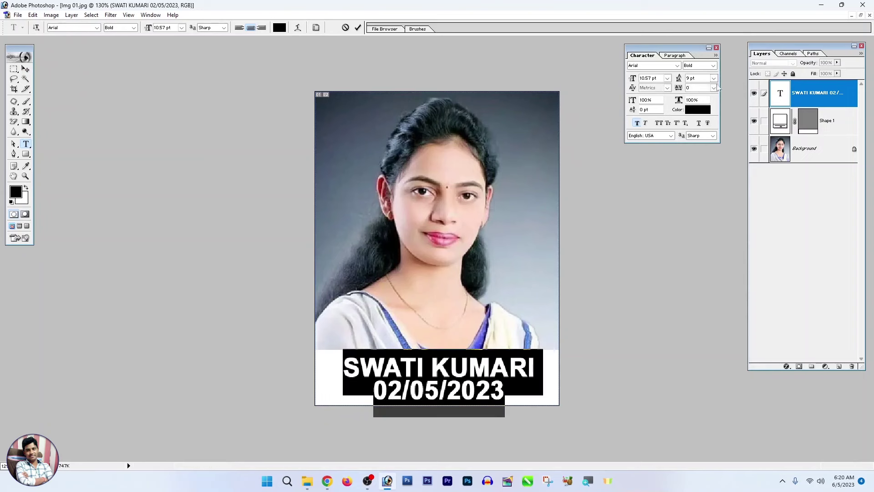
click(714, 79)
click(709, 133)
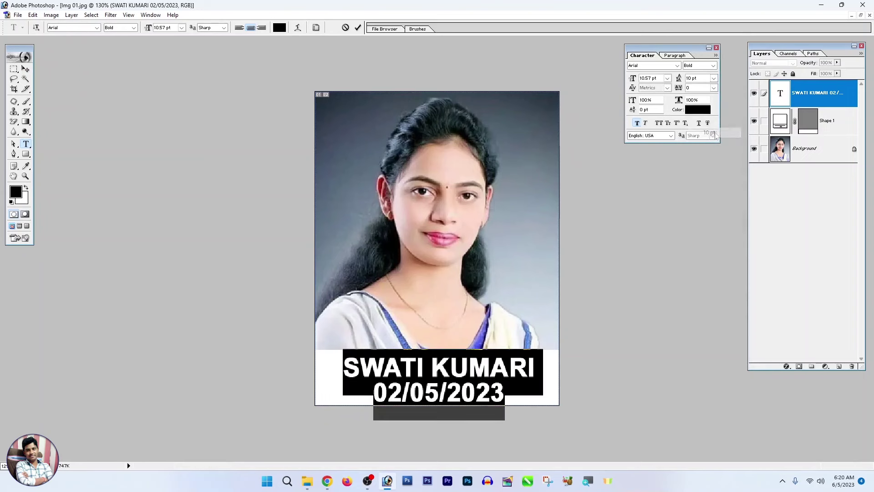
click(357, 27)
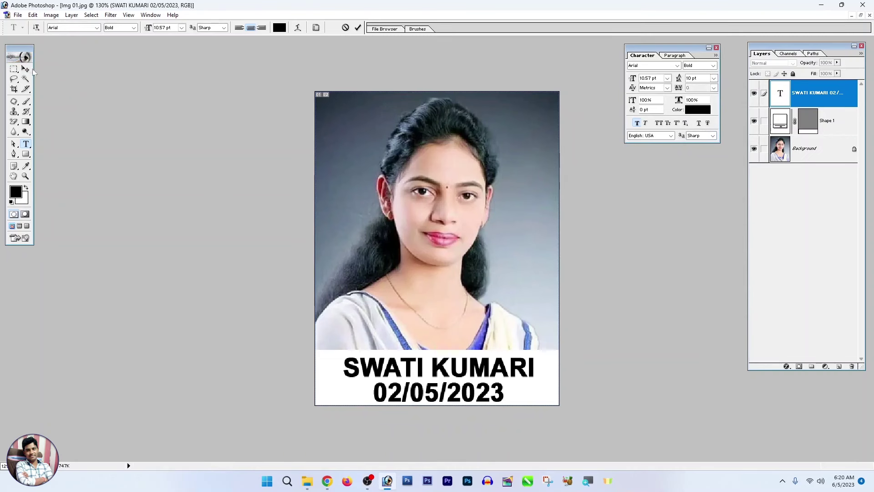
click(25, 69)
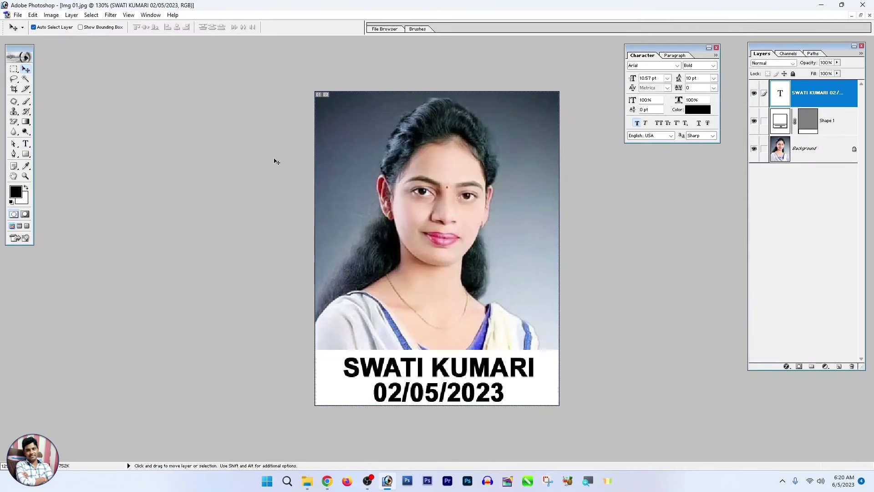
Step: Commit the caption, close the Character panel, and flatten Img 01 into one Background layer
key(ctrl+t)
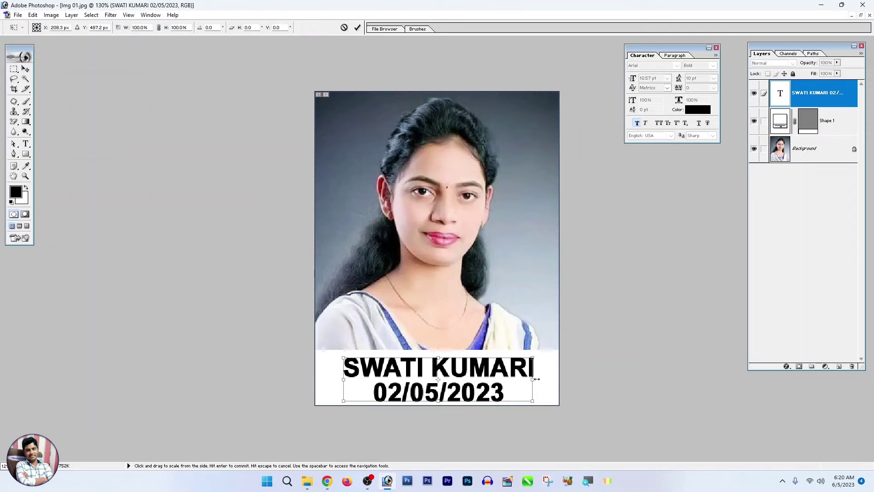
key(Return)
key(ctrl+plus)
key(ctrl+0)
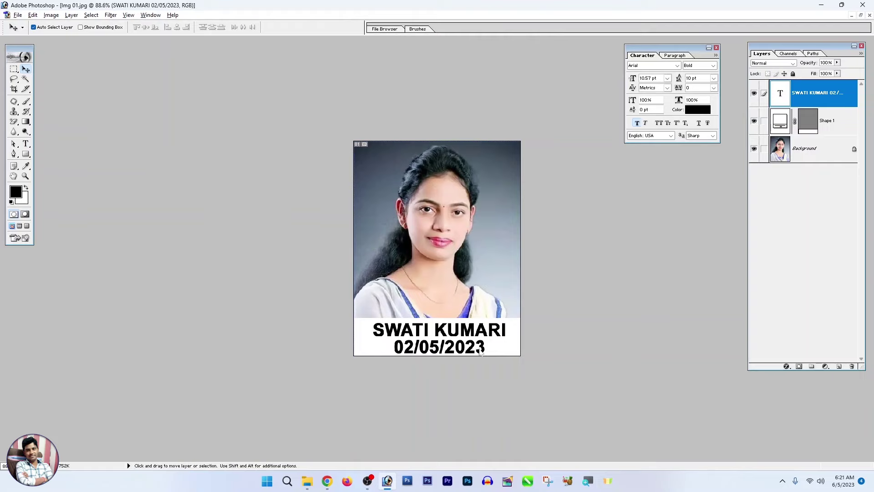
click(716, 47)
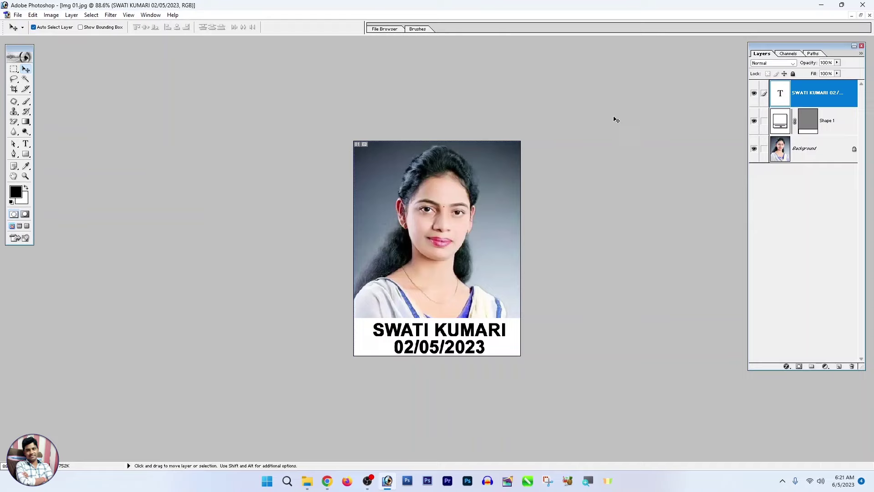
click(72, 15)
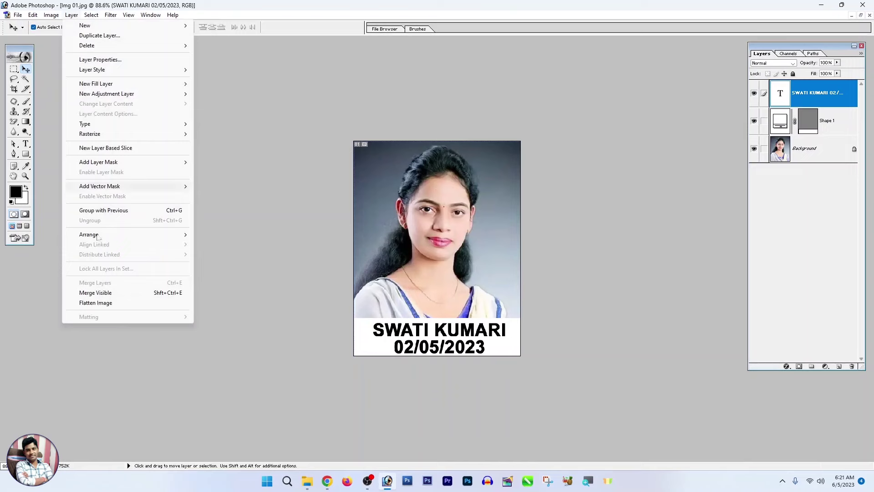
click(99, 303)
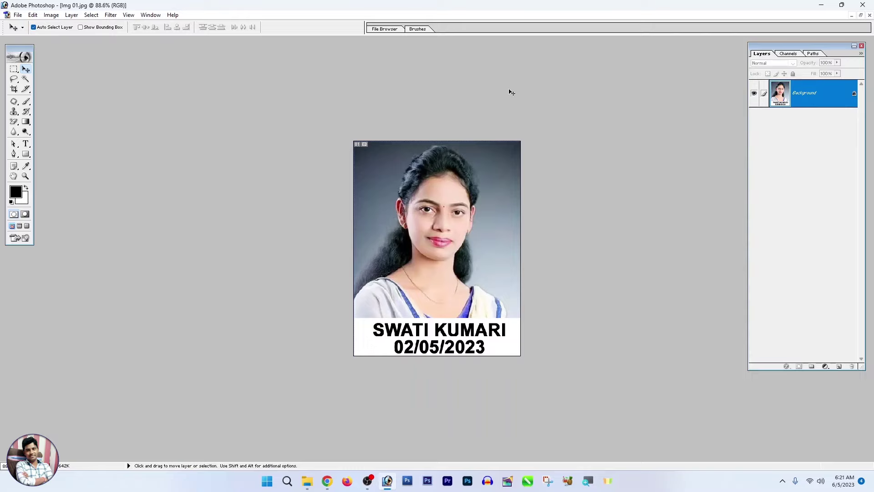
key(ctrl+a)
Step: Stroke the whole photo with a black inside border and save the JPEG
click(31, 15)
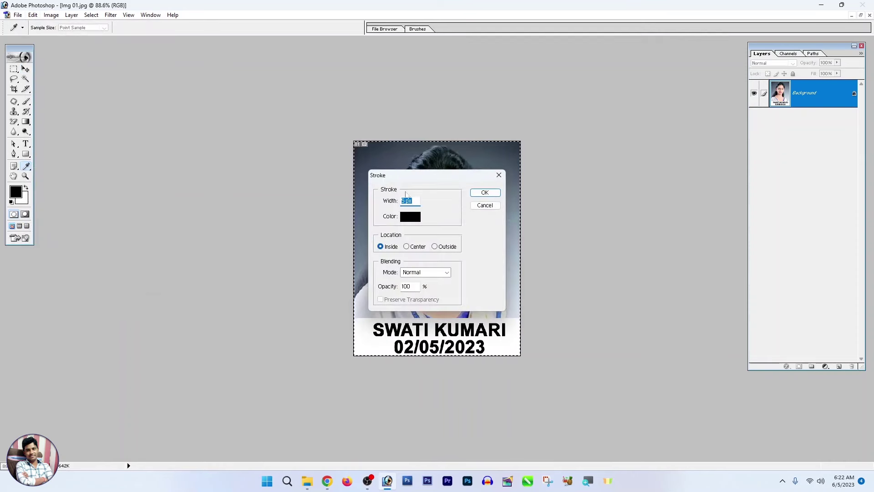
drag(410, 175, 637, 133)
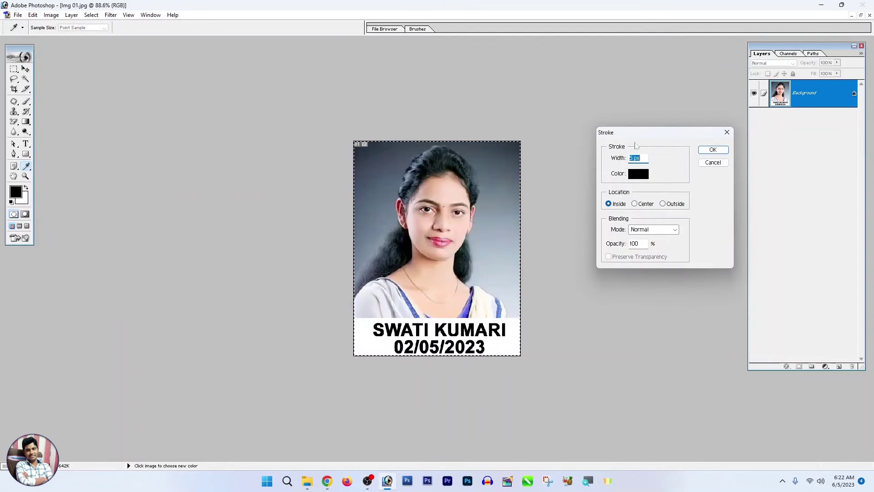
click(640, 177)
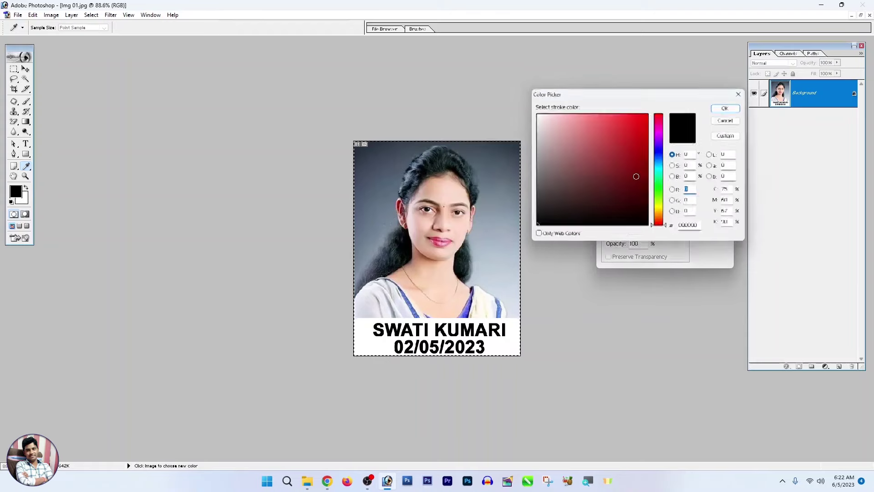
click(730, 106)
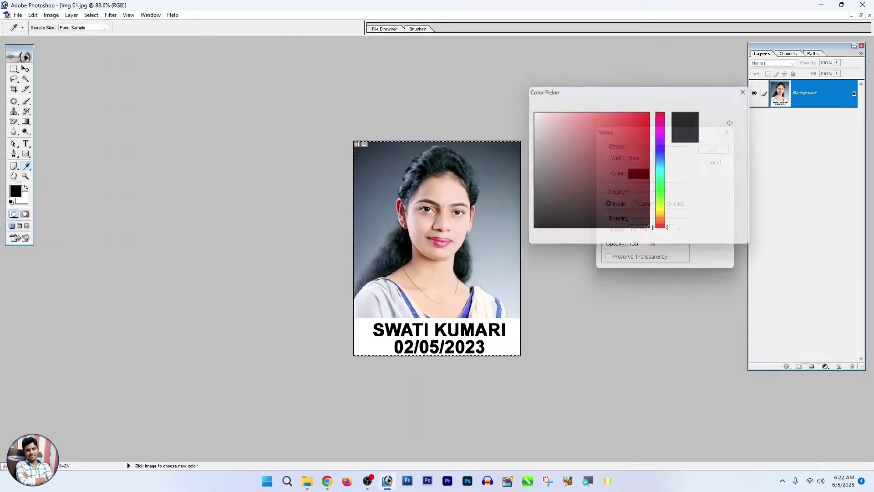
click(712, 150)
key(v)
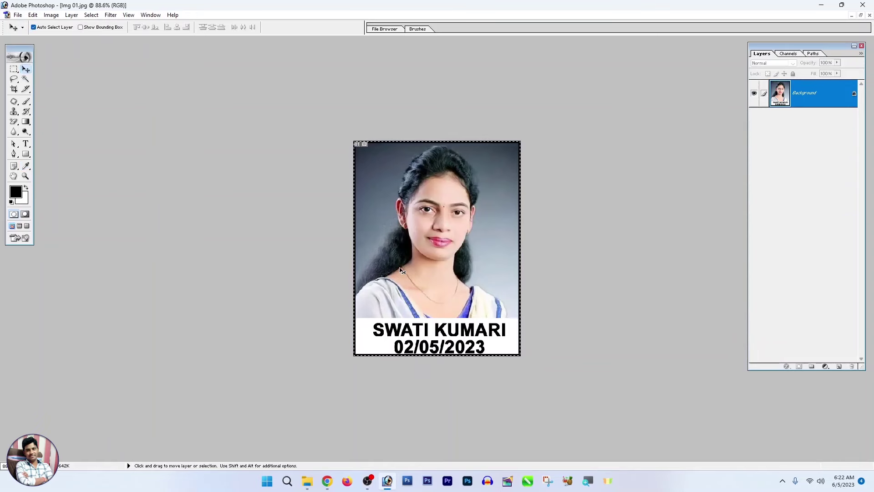
key(ctrl+s)
key(Return)
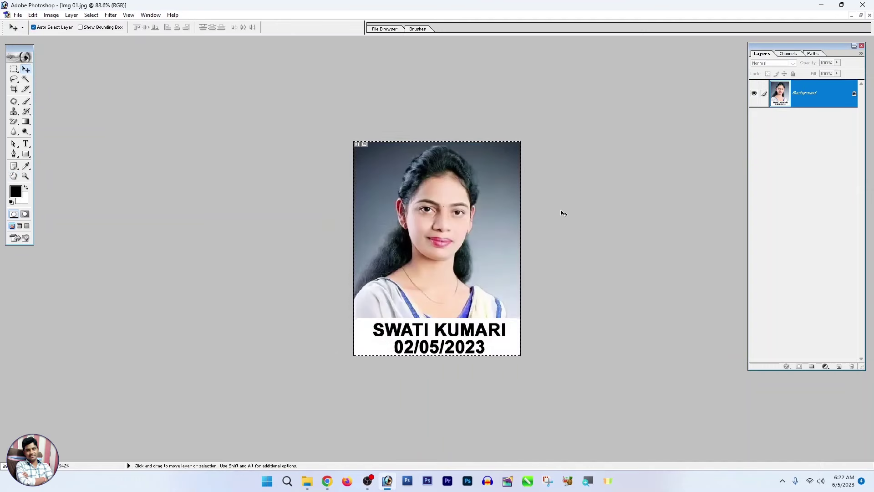
Step: Reapply the black stroke to strengthen the border, deselect, and bring up the New document dialog
click(32, 15)
click(46, 170)
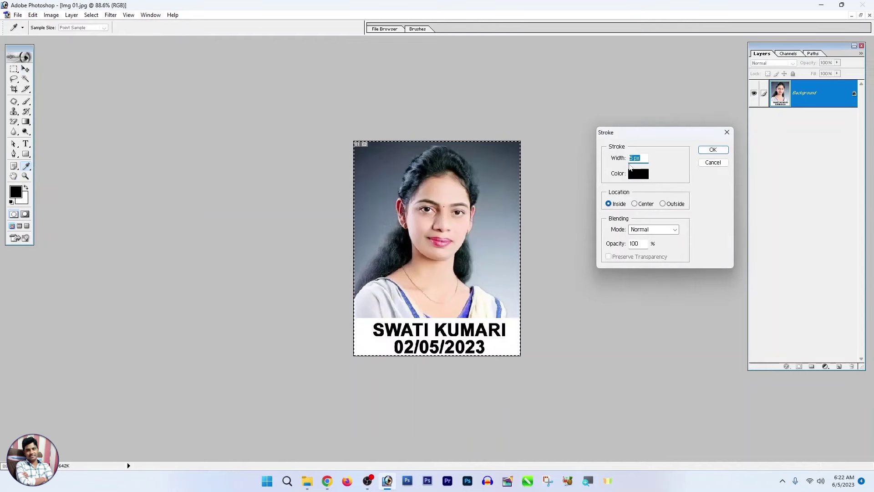
key(Return)
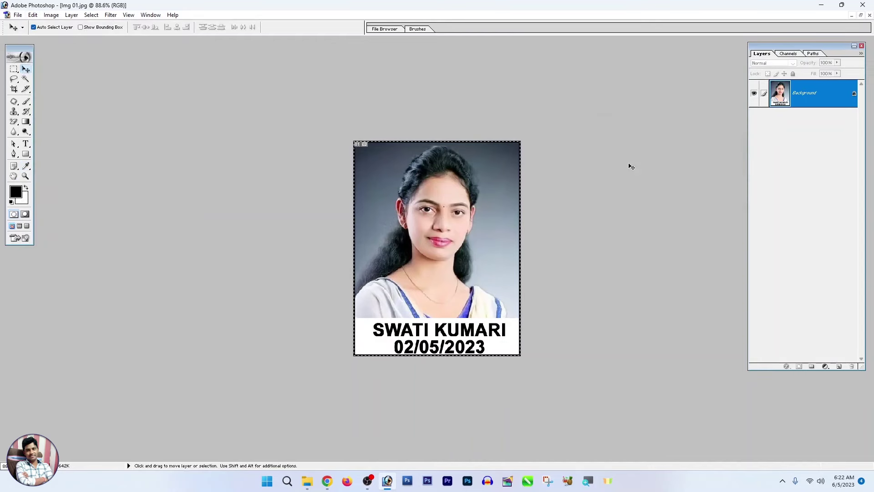
key(ctrl+d)
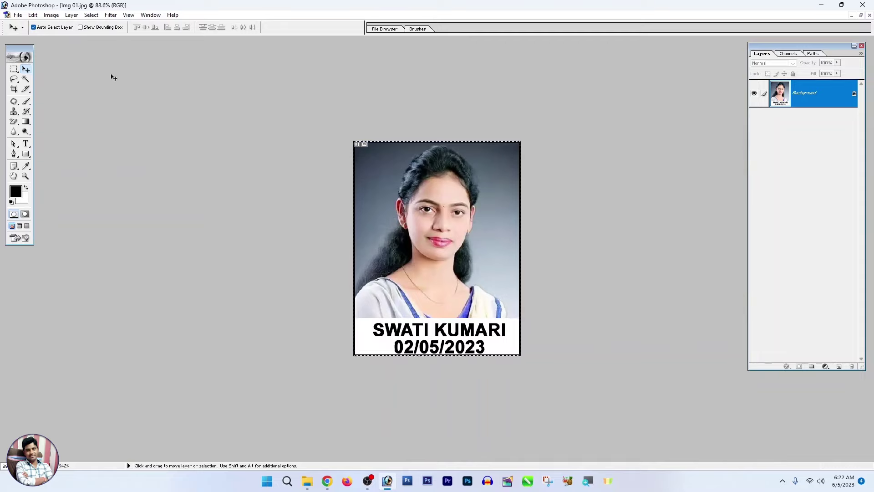
click(18, 14)
click(35, 25)
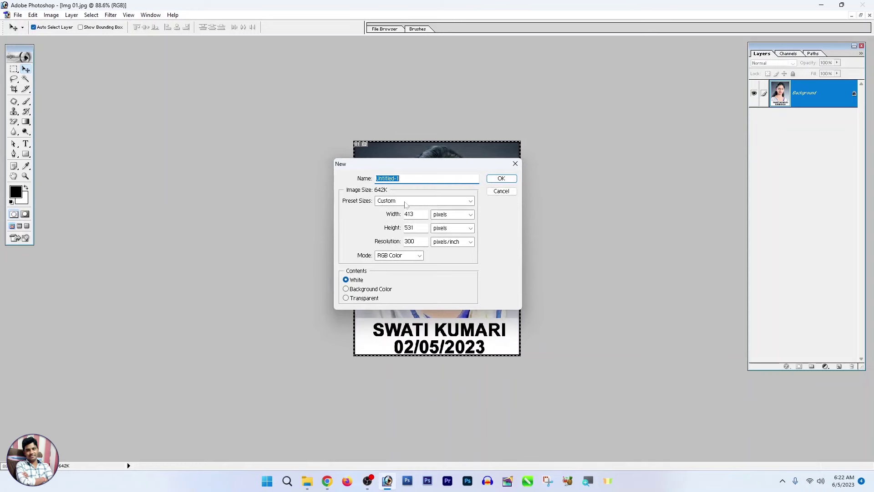
Step: Create a blank A4 document at 210 × 297 mm and 300 pixels/inch
click(406, 201)
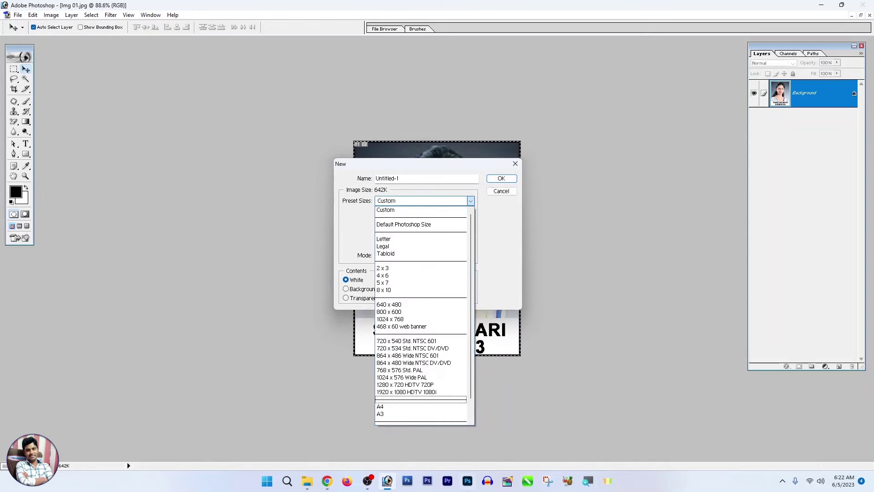
click(400, 408)
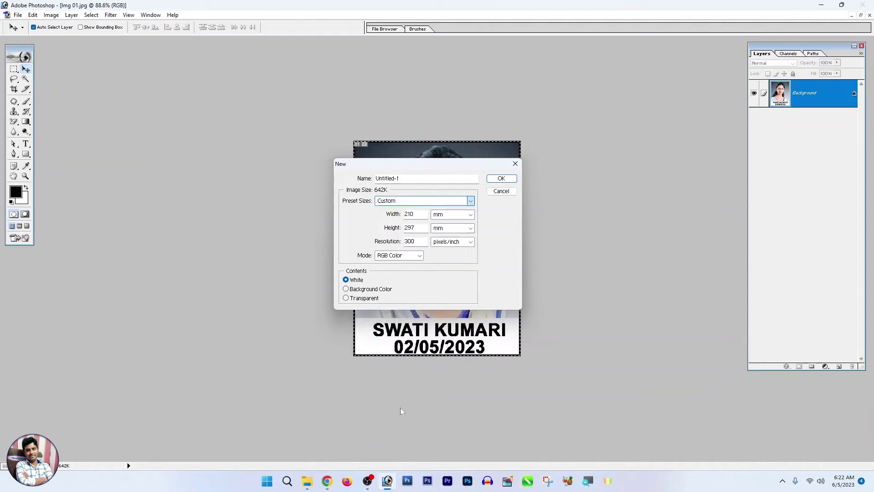
double_click(414, 241)
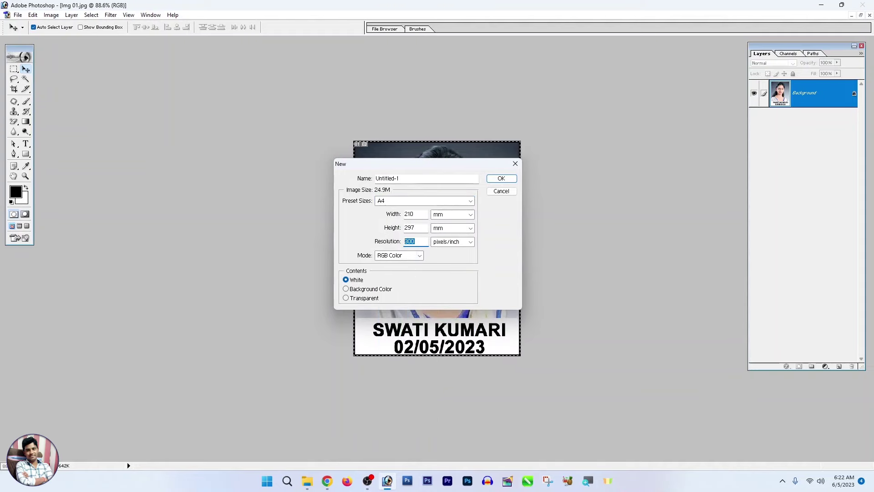
text(300)
key(Return)
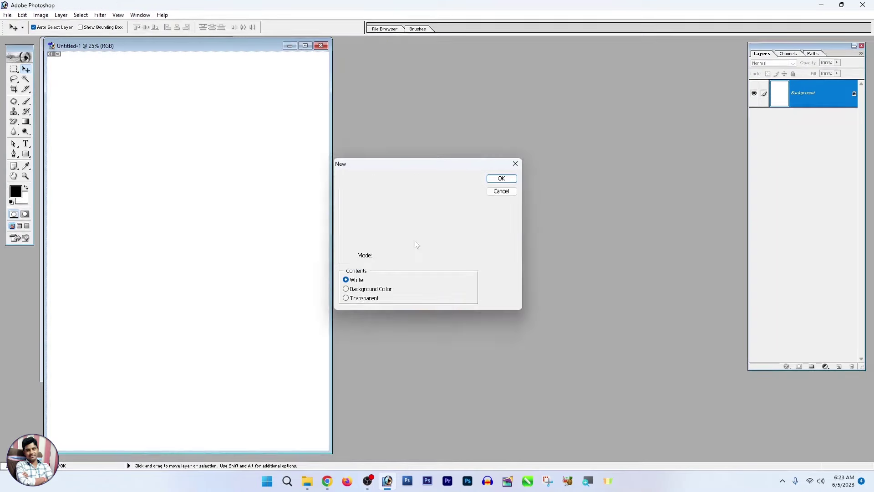
Step: Copy the bordered photo onto the A4 page and position it in the top-left corner
drag(223, 52, 460, 57)
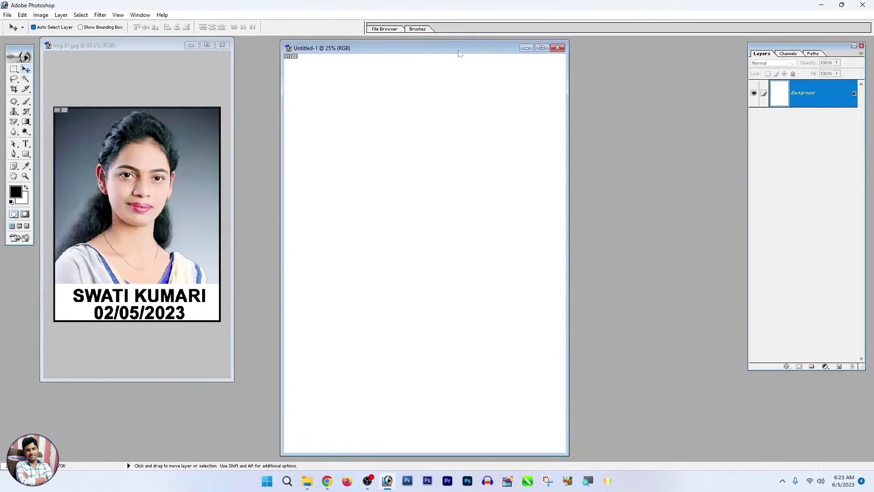
click(91, 178)
key(ctrl+a)
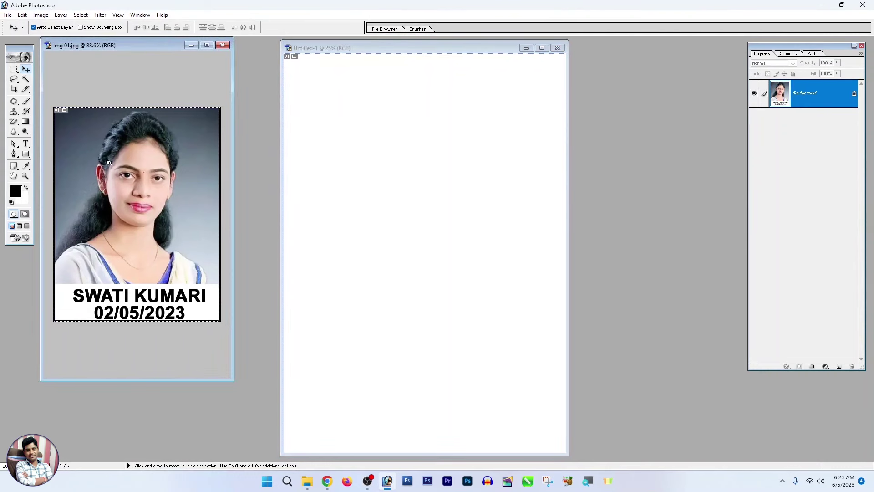
click(333, 121)
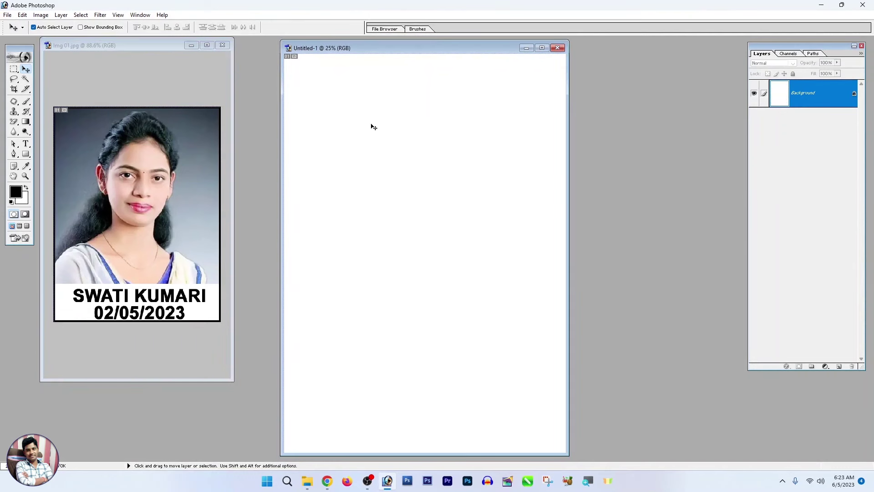
key(ctrl+v)
drag(423, 251, 327, 111)
key(ctrl+equal)
key(shift+Left)
key(shift+Left)
key(shift+Left)
key(shift+Up)
key(shift+Up)
key(shift+Up)
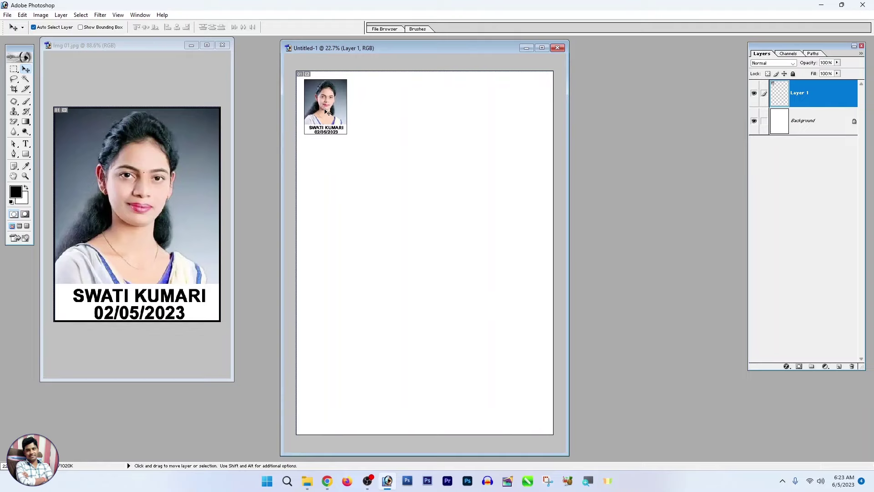
Step: Duplicate the photo layer and place the copy to the right of the first photo
key(ctrl+j)
key(ctrl+t)
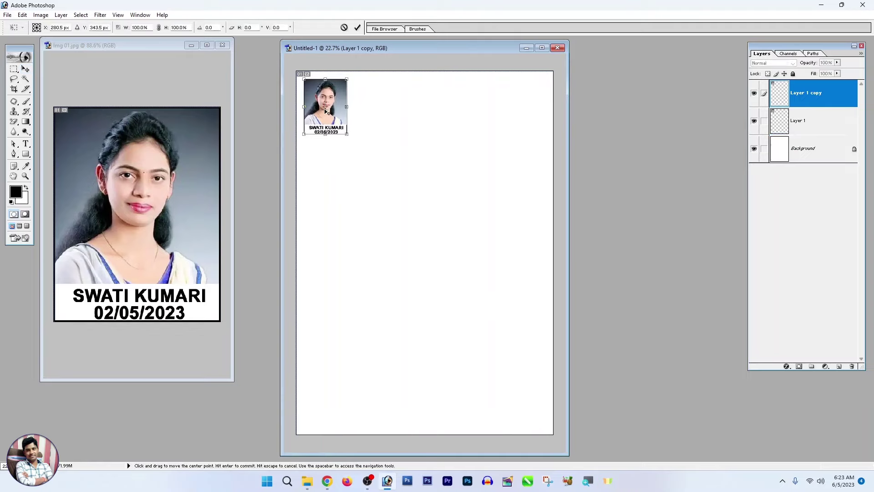
drag(331, 117, 379, 119)
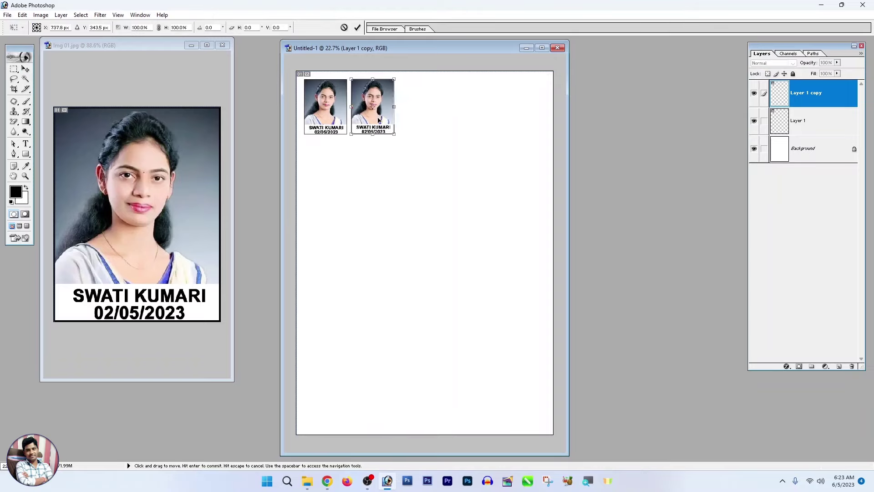
key(Return)
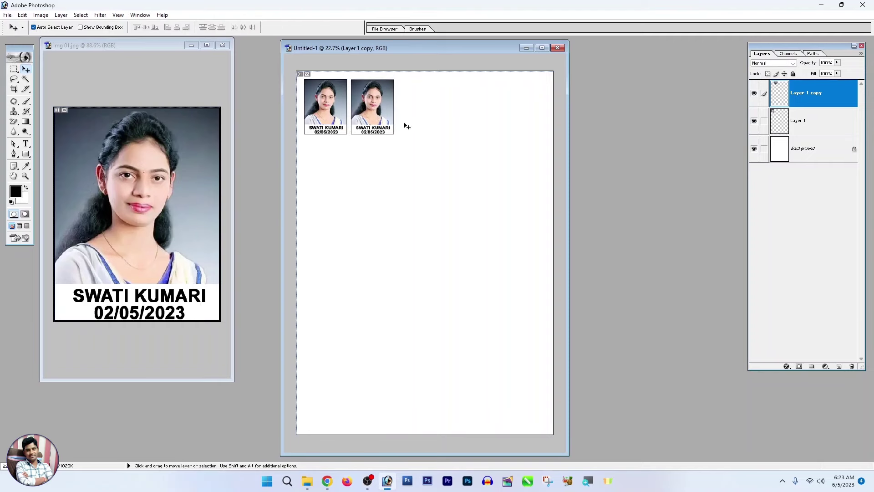
key(alt)
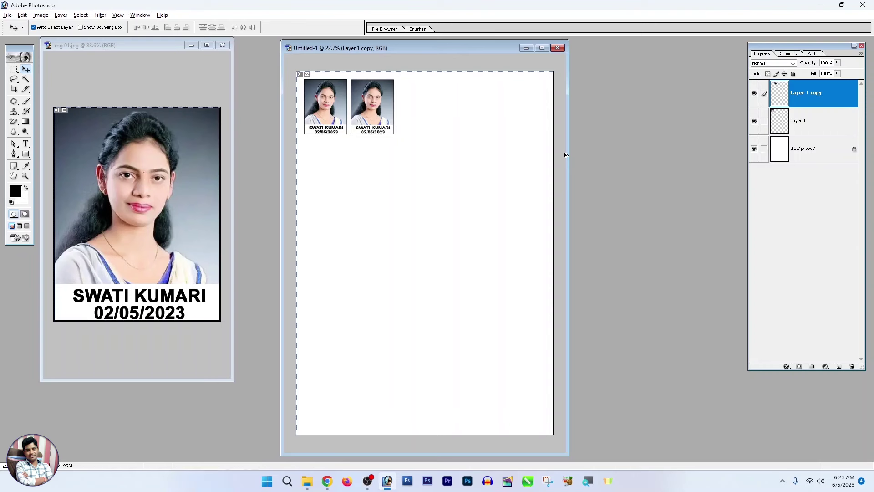
key(ctrl+shift+alt+t)
key(ctrl+shift+alt+t)
key(ctrl+shift+alt+t)
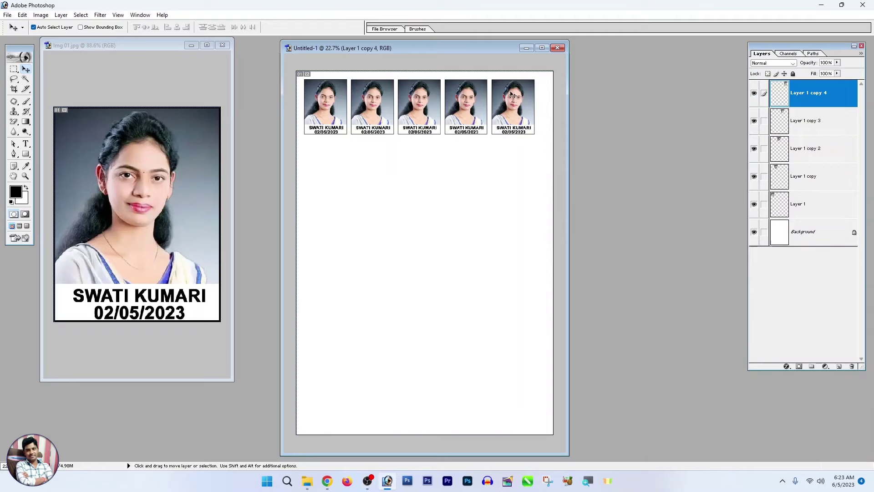
Step: Link the five top-row photo layers, nudge the row right and up, and merge them
mouse_move(764, 203)
mouse_down()
mouse_move(766, 120)
mouse_move(764, 204)
mouse_up()
click(764, 204)
drag(765, 186, 759, 94)
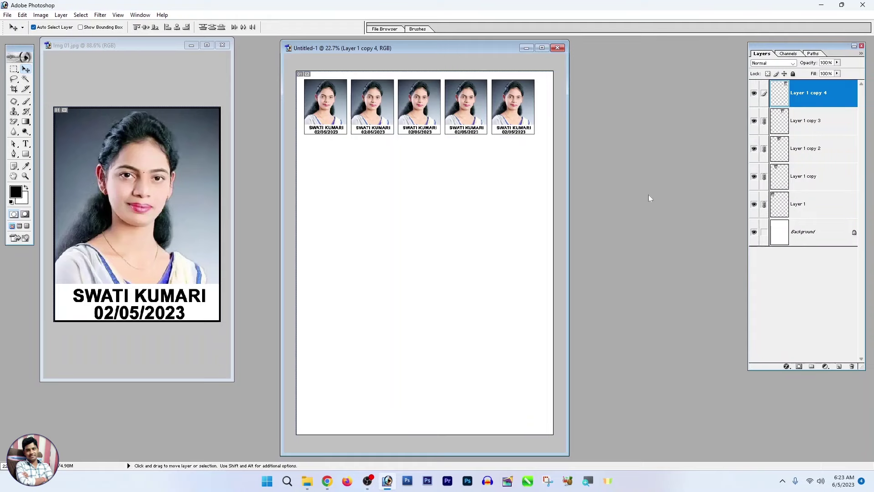
key(ctrl+t)
key(Right)
key(Right)
key(Right)
key(Right)
key(Right)
key(Right)
key(Right)
key(Right)
key(Right)
key(Right)
key(Right)
key(Right)
key(Right)
key(Right)
key(Right)
key(Right)
key(Right)
key(Right)
key(Right)
key(Right)
key(Right)
key(Right)
key(Up)
key(Return)
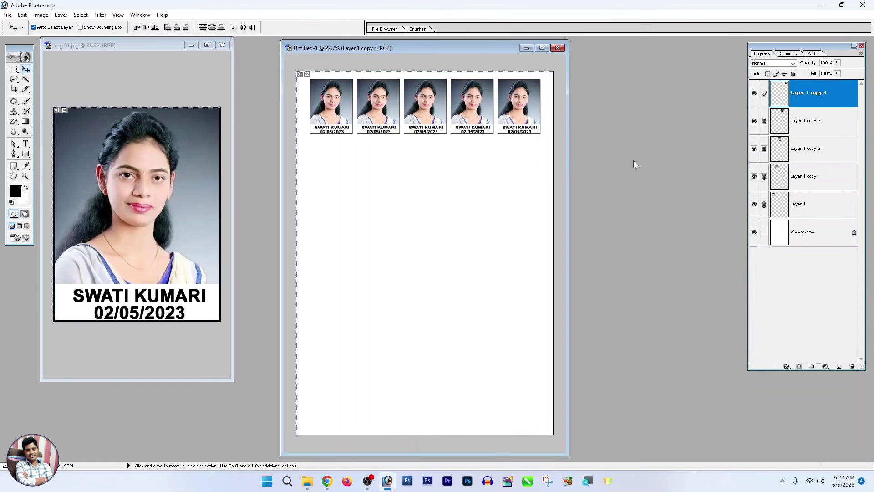
key(ctrl+e)
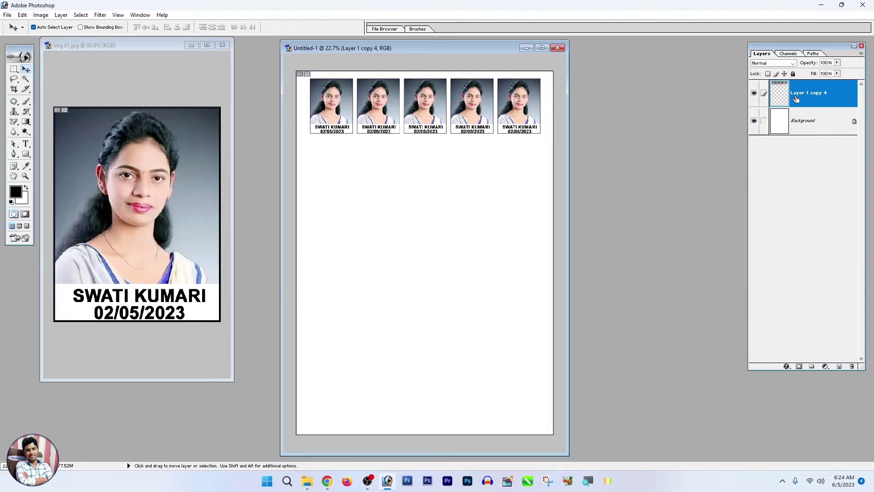
Step: Duplicate the photo row below the first and repeat it down the page to six rows
key(ctrl+j)
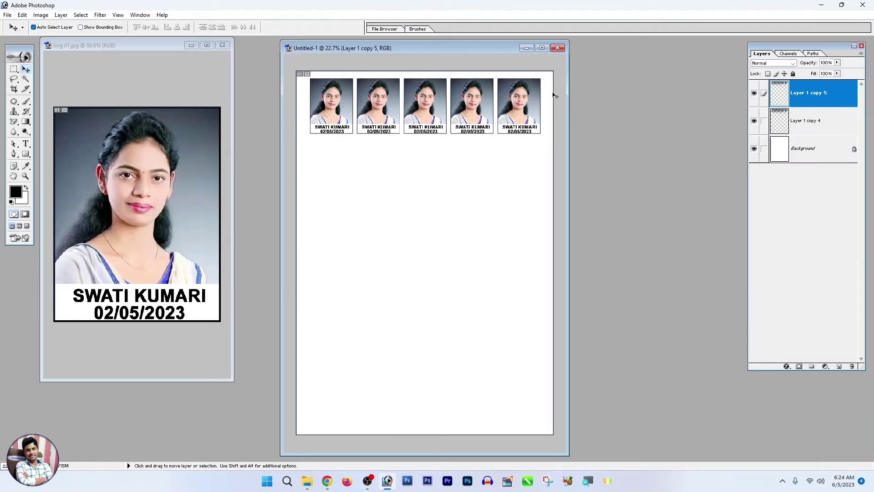
key(ctrl+t)
drag(475, 104, 473, 166)
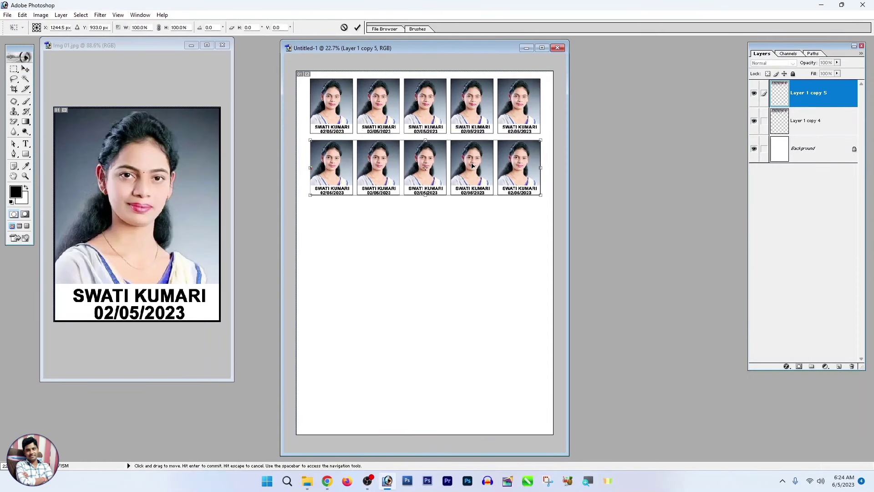
key(Return)
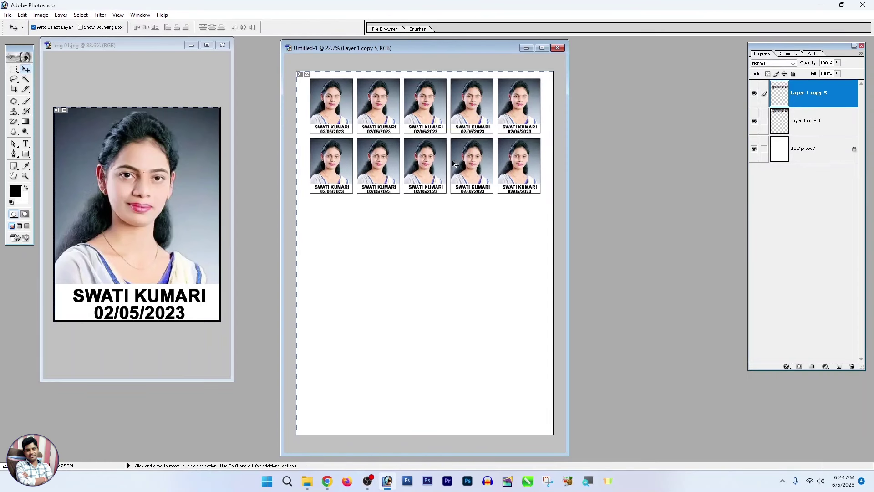
key(ctrl+plus)
key(ctrl+minus)
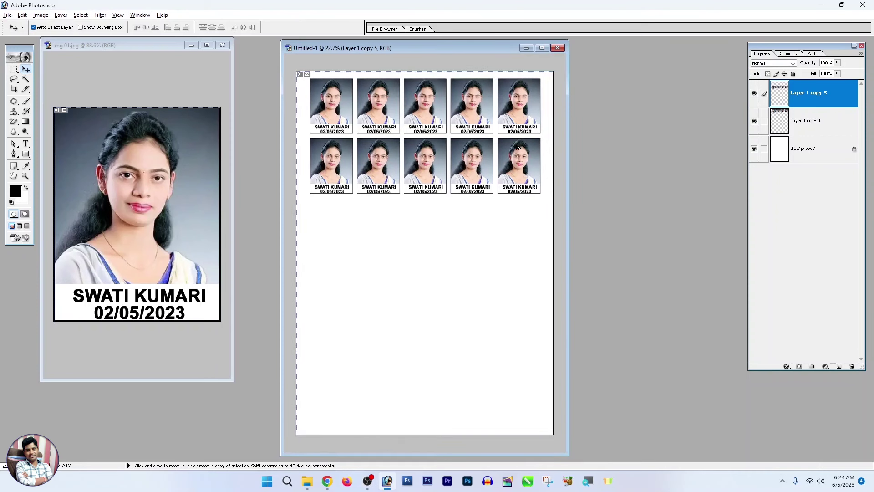
key(shift+alt)
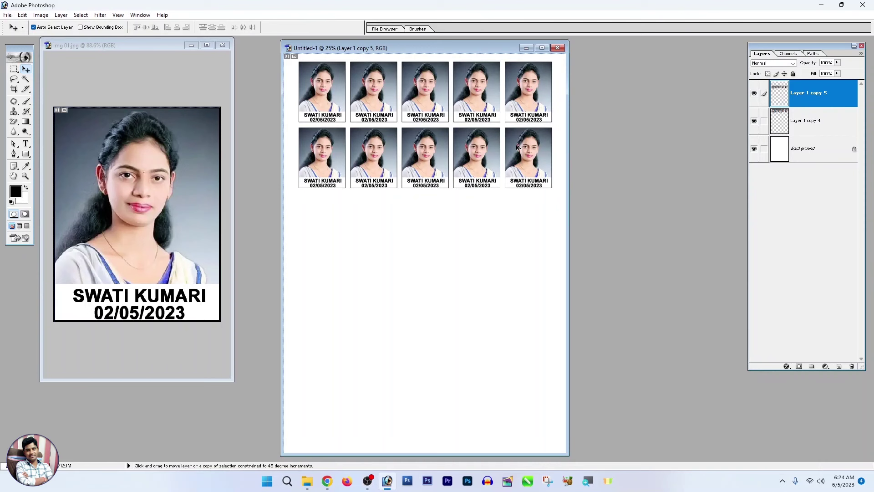
key(ctrl+alt+shift+t)
key(ctrl+alt+shift+t)
key(ctrl+alt+shift+t)
key(ctrl+plus)
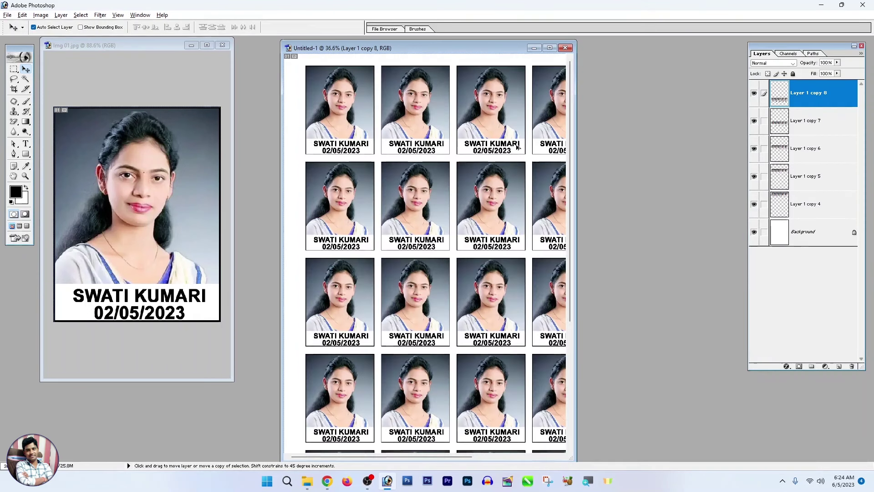
key(ctrl+minus)
key(ctrl+minus)
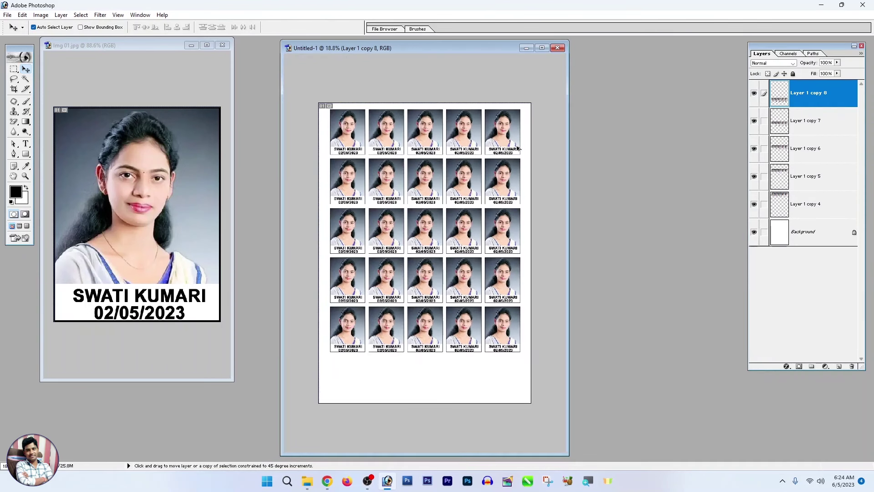
key(ctrl+alt+shift+t)
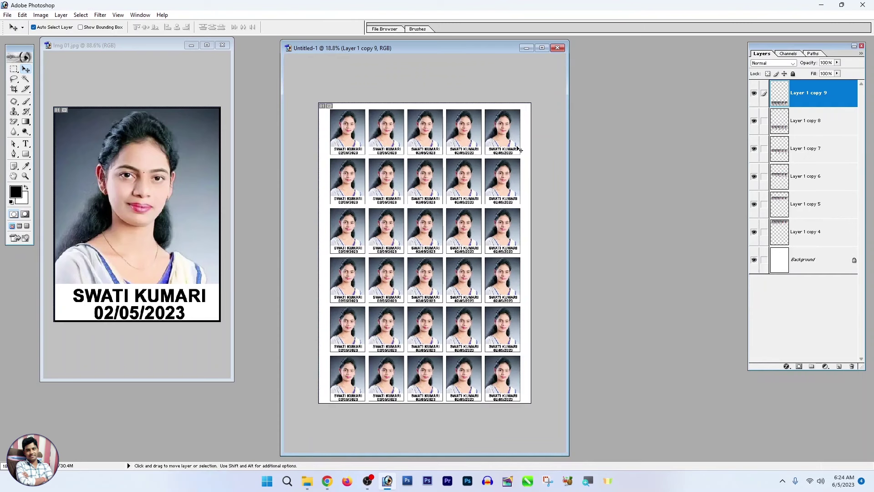
Step: Link all six row layers, nudge the grid up and left, and merge them into one layer
drag(764, 121, 764, 230)
key(ctrl+t)
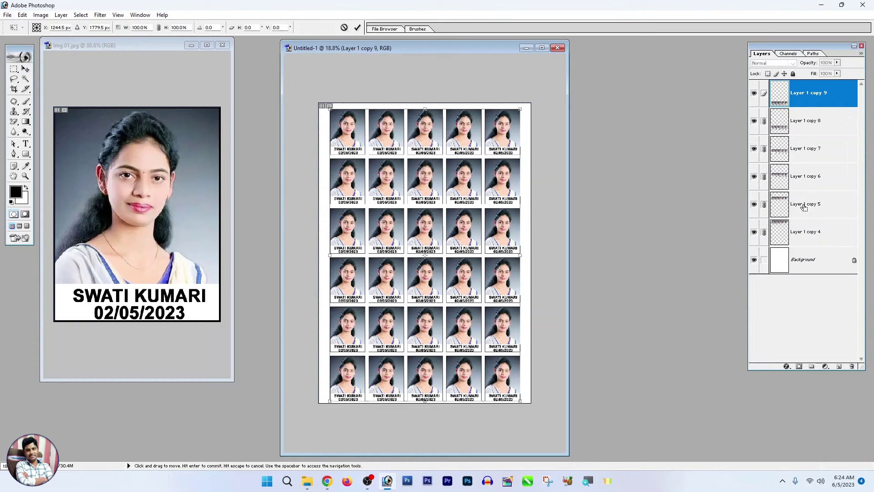
key(Up)
key(Up)
key(Left)
key(Left)
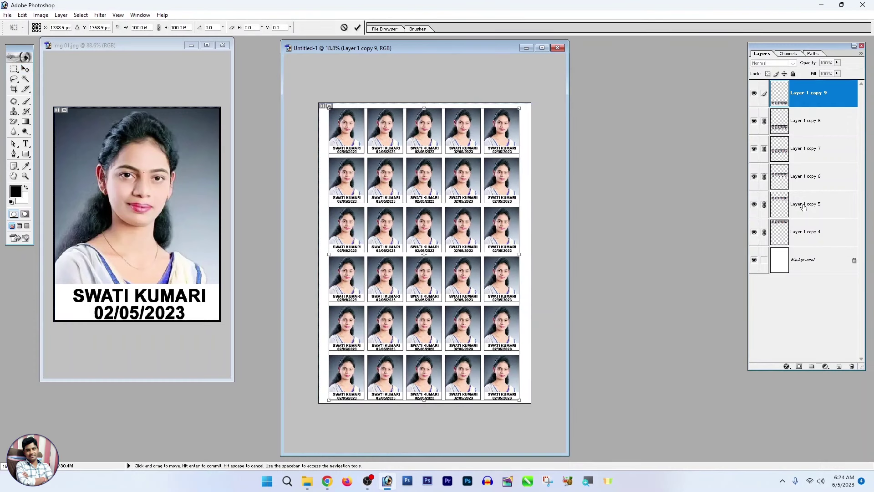
key(Up)
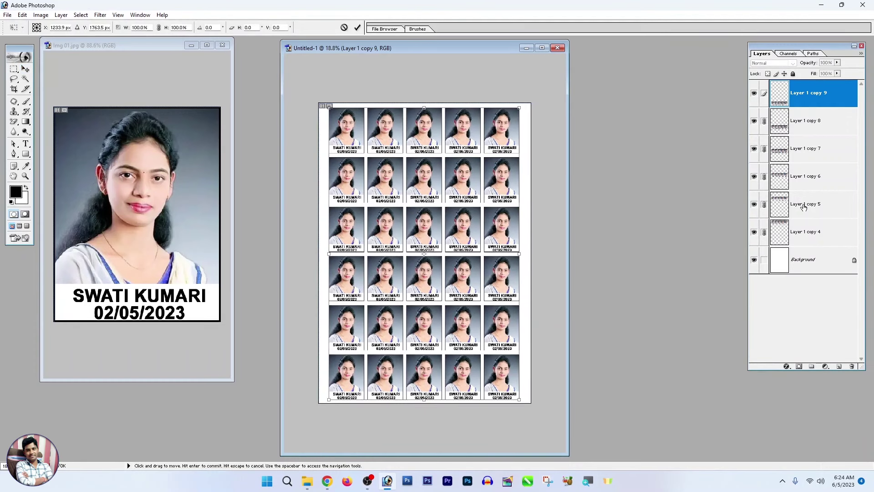
key(Return)
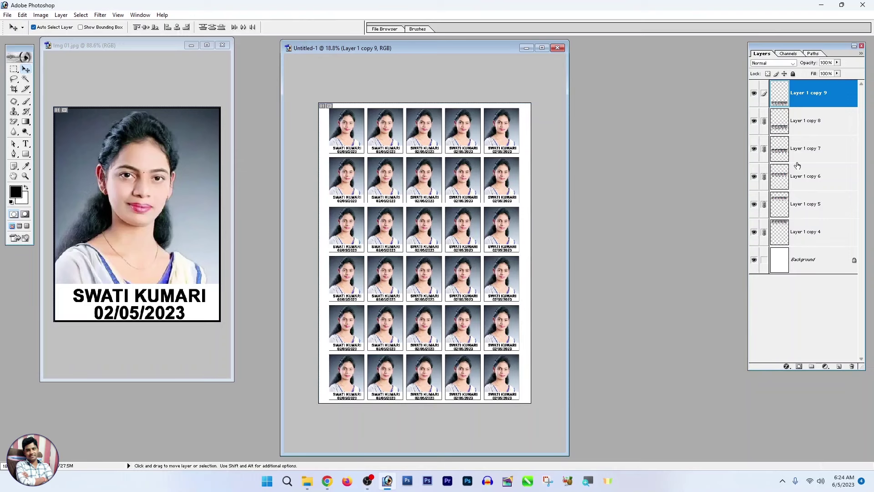
key(ctrl+e)
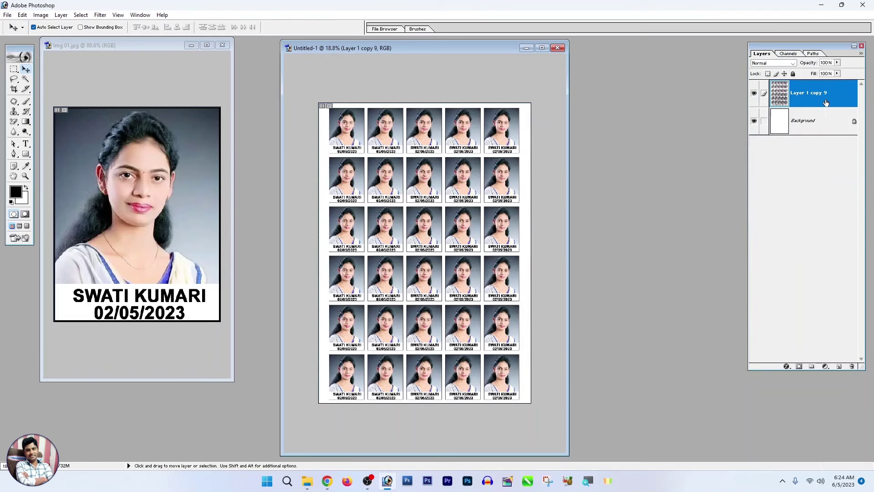
scroll(492, 176, down, 2)
scroll(492, 177, down, 2)
scroll(492, 177, up, 3)
scroll(491, 176, up, 4)
scroll(492, 177, up, 2)
scroll(492, 177, up, 2)
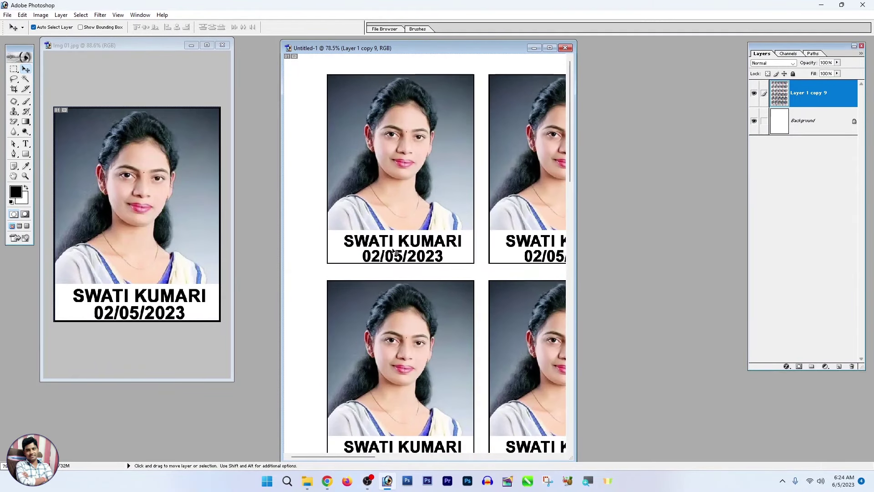
scroll(455, 220, down, 2)
scroll(455, 219, down, 3)
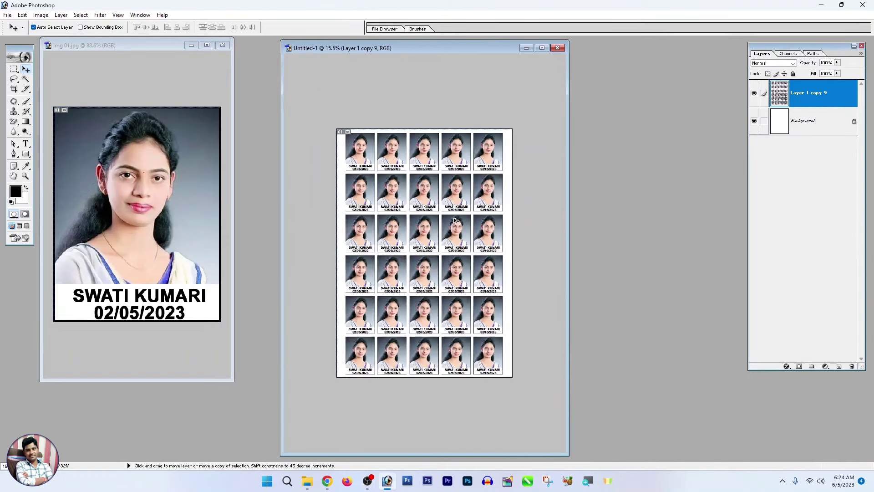
scroll(455, 220, up, 2)
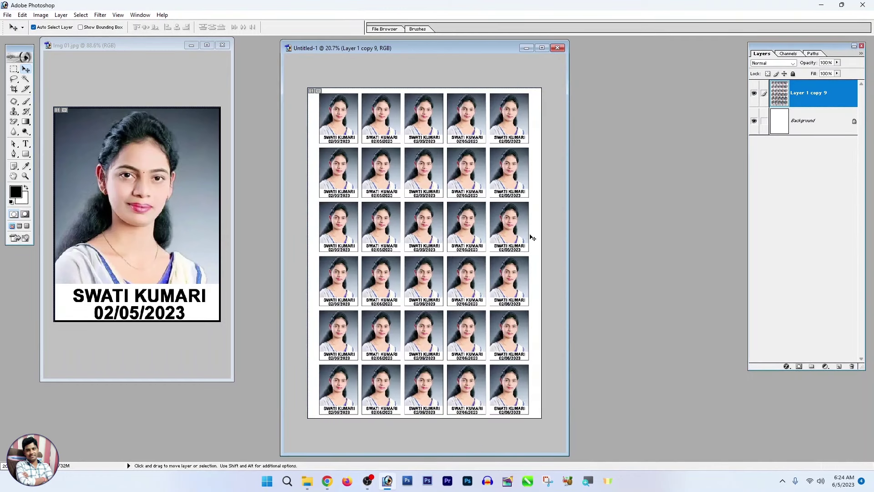
click(7, 15)
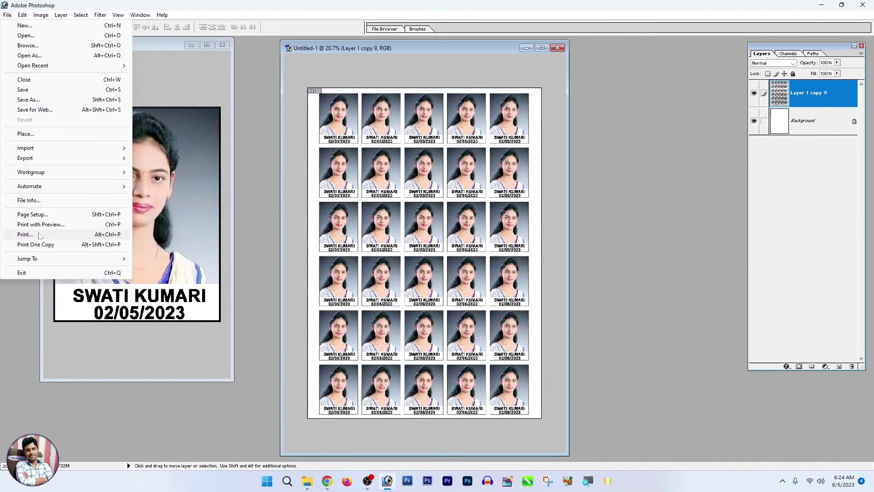
Step: Print the thirty-photo sheet with the page setup paper size set to A4
click(59, 225)
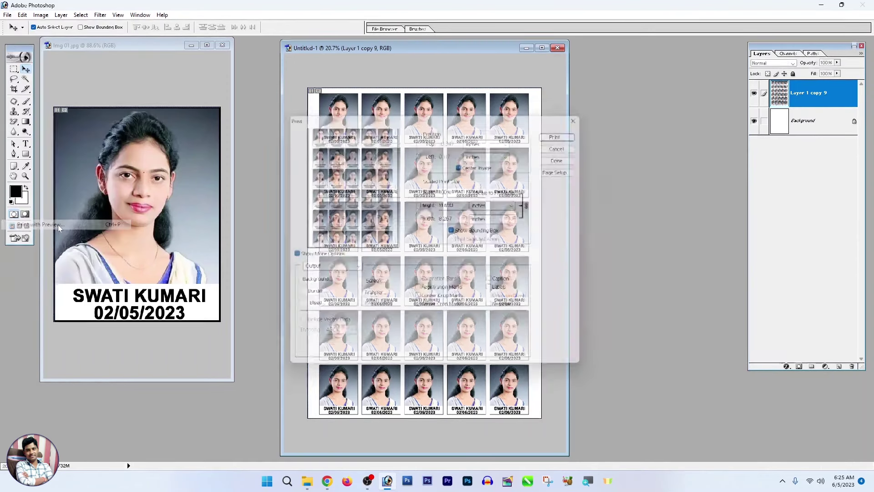
click(568, 168)
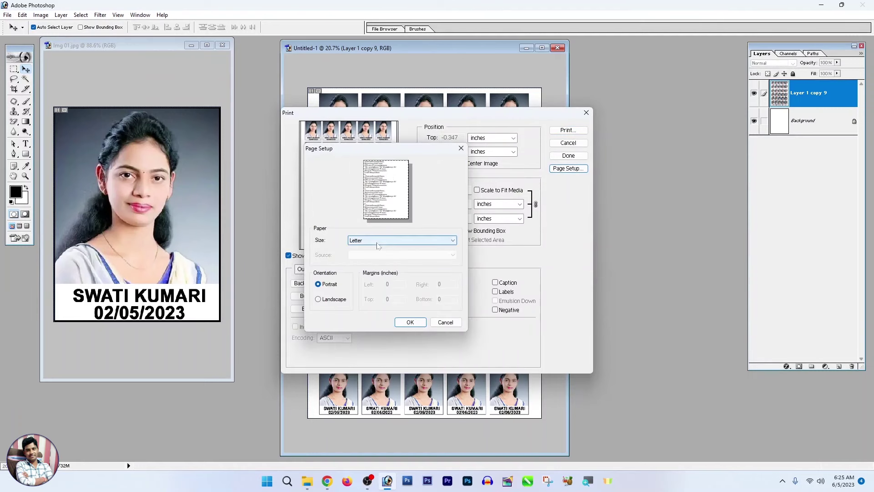
click(378, 242)
click(369, 255)
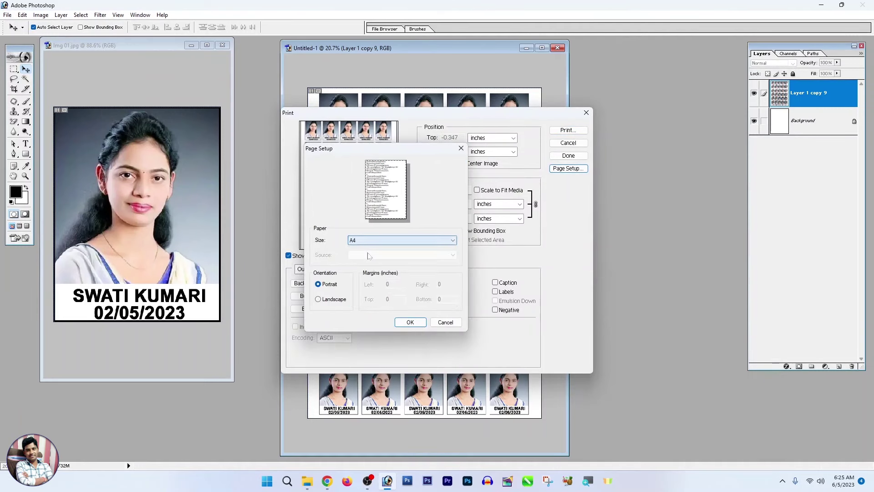
click(411, 323)
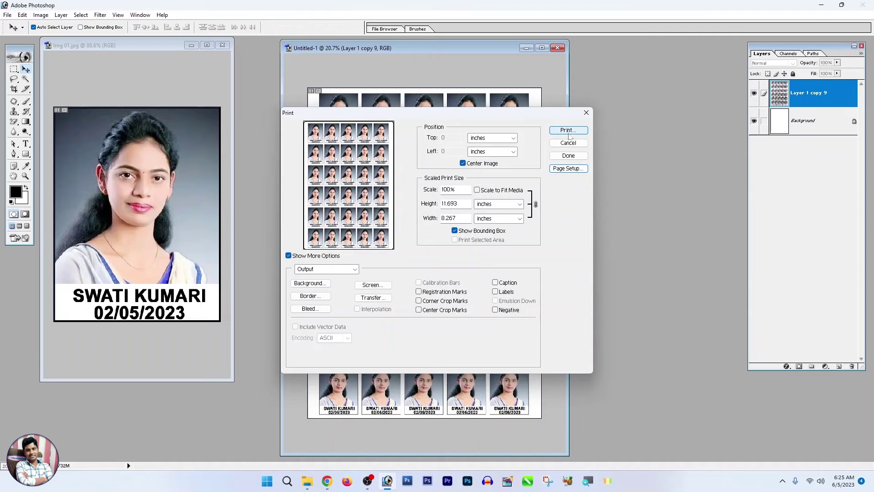
click(568, 132)
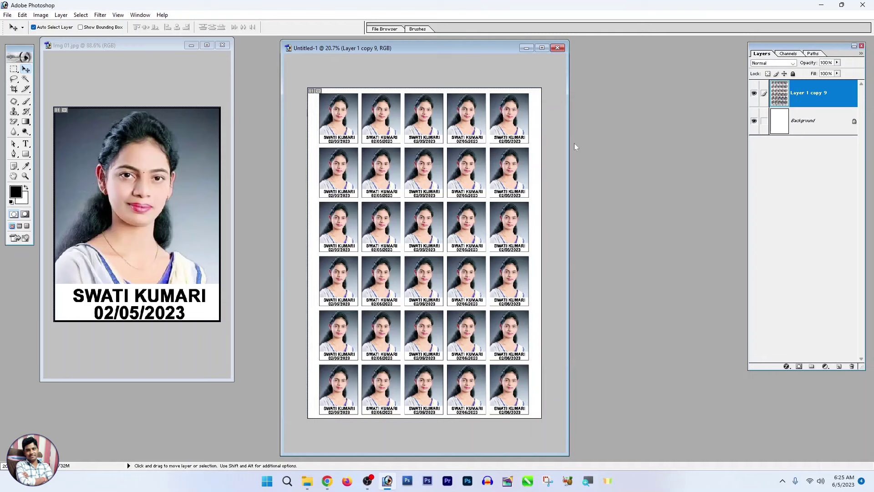